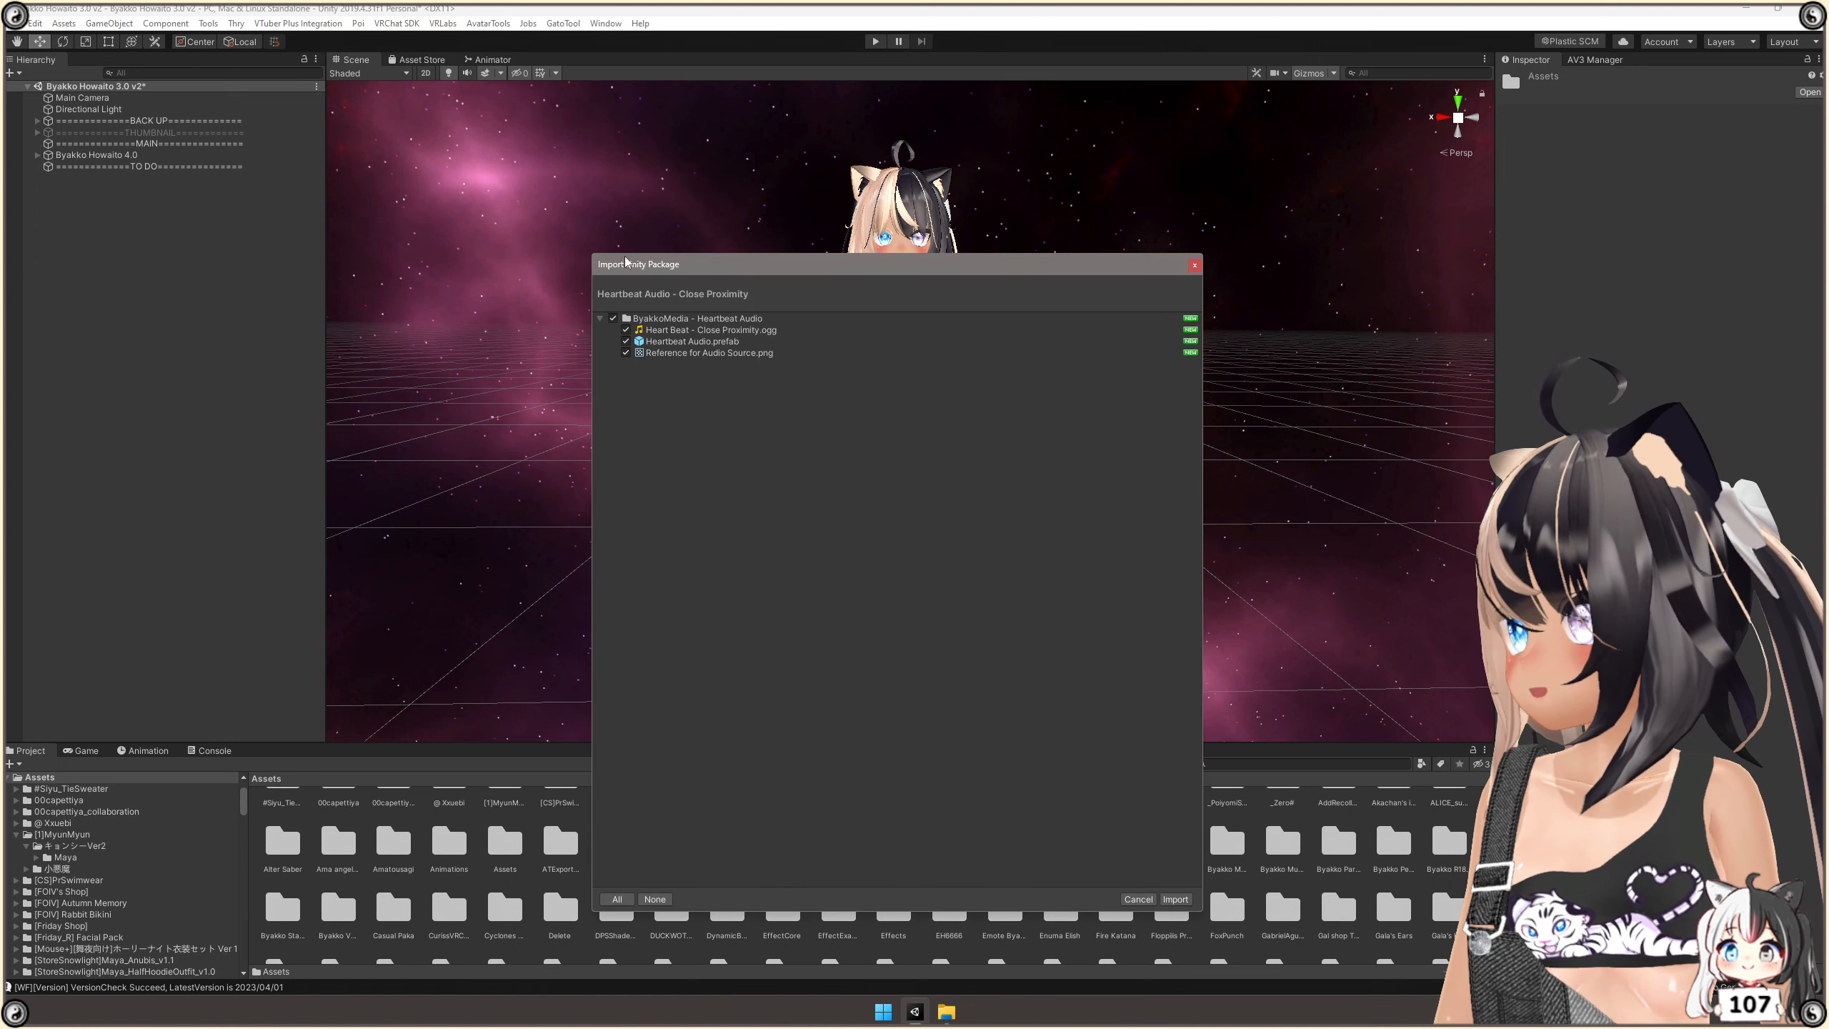
Import the full Heartbeat Audio - Close Proximity package and apply Load In Background to its Heart Beat - Close Proximity audio clip.
click(1175, 898)
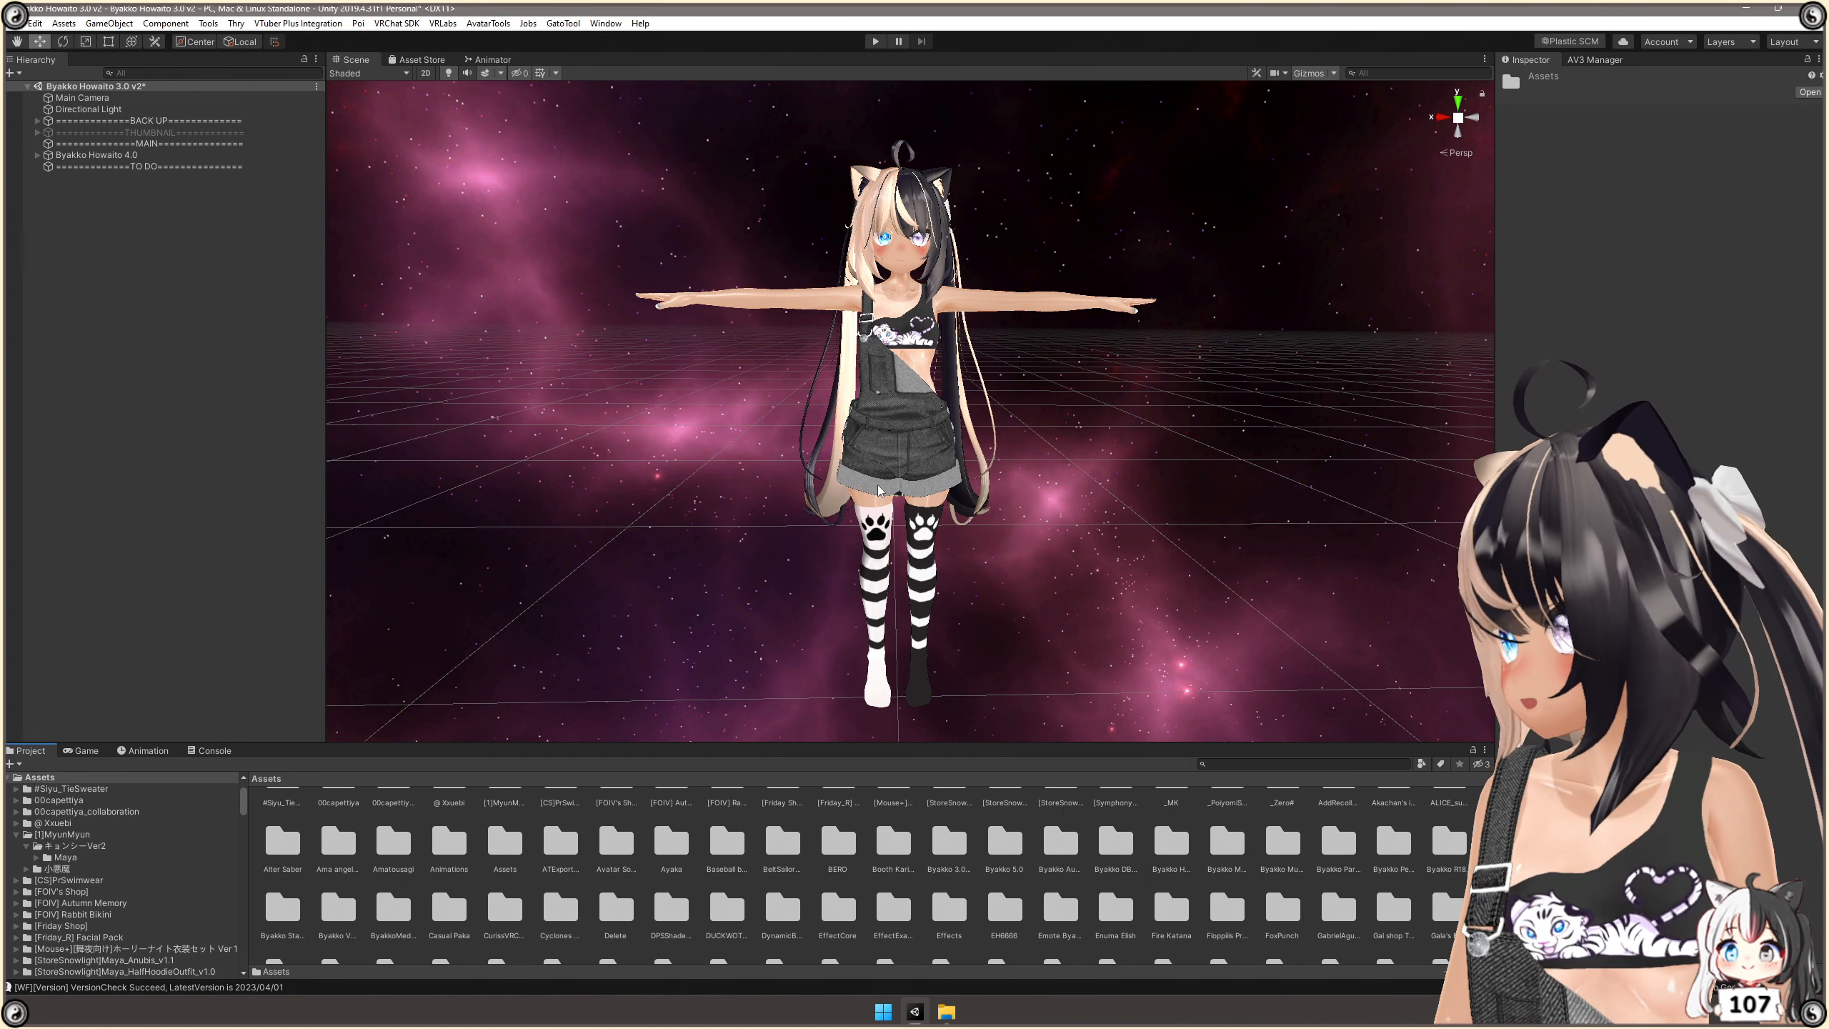
double_click(388, 918)
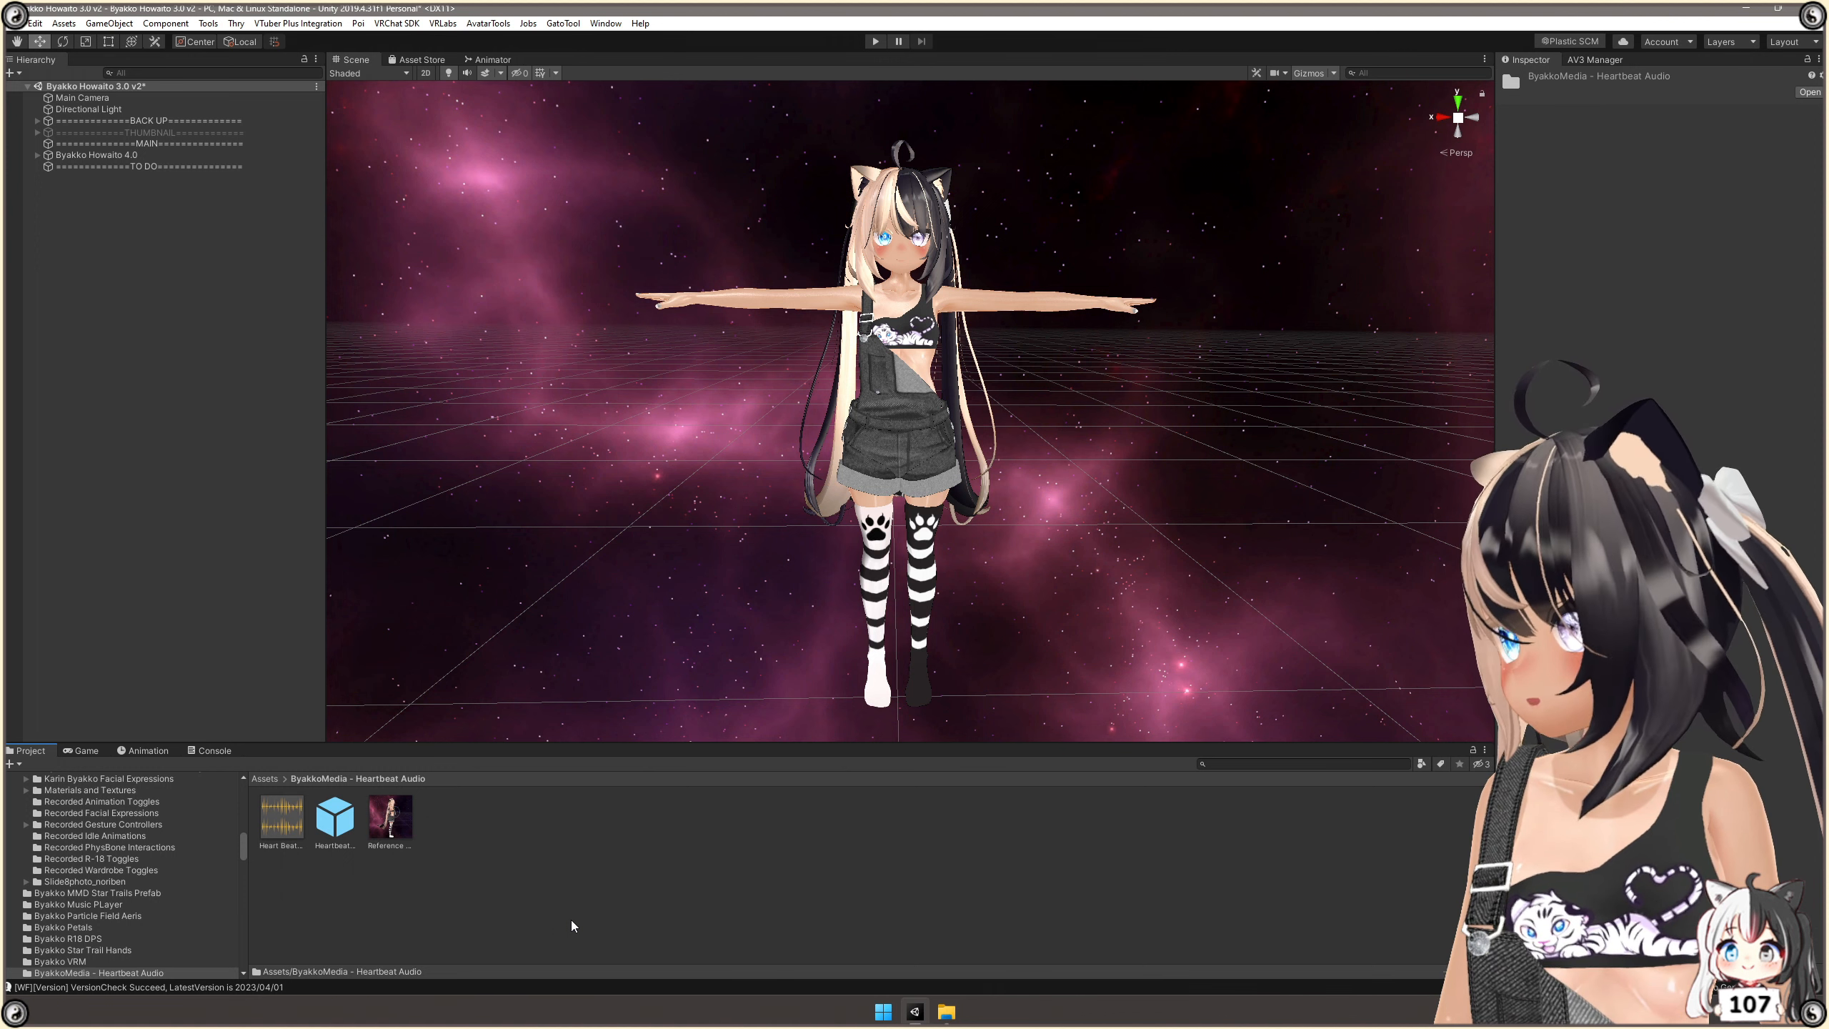
click(282, 818)
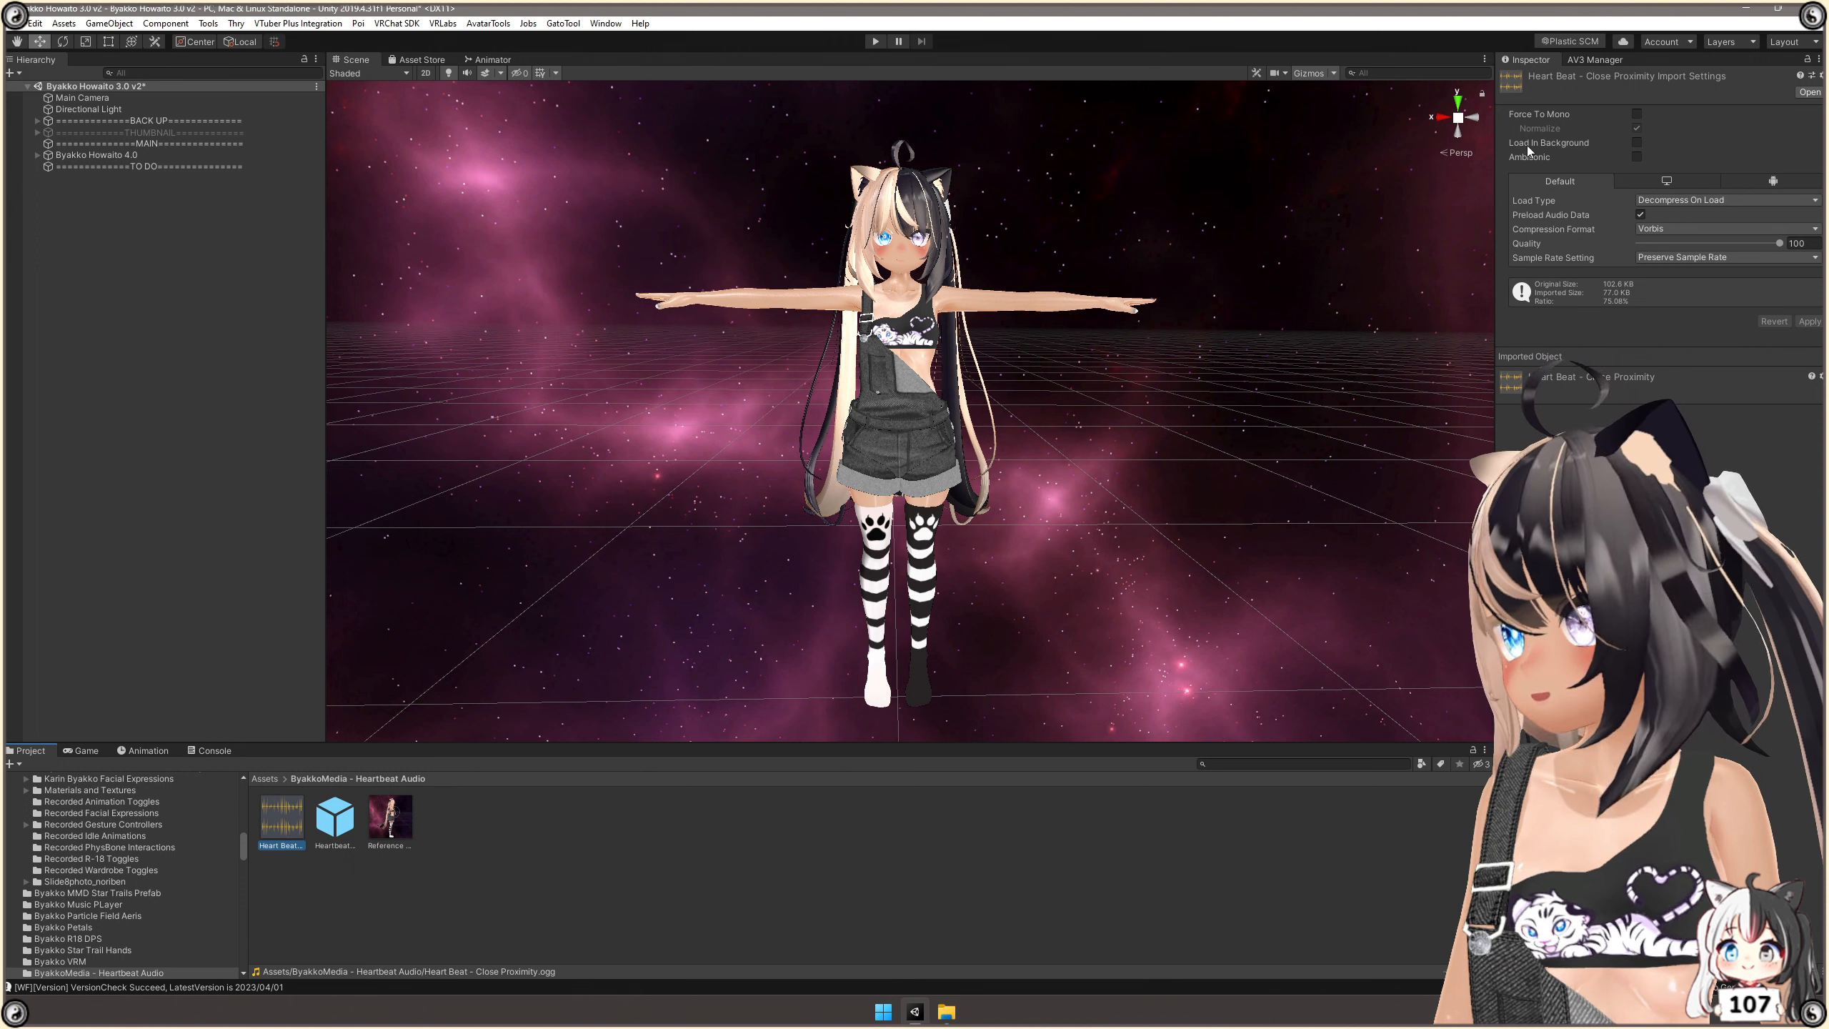
click(1636, 143)
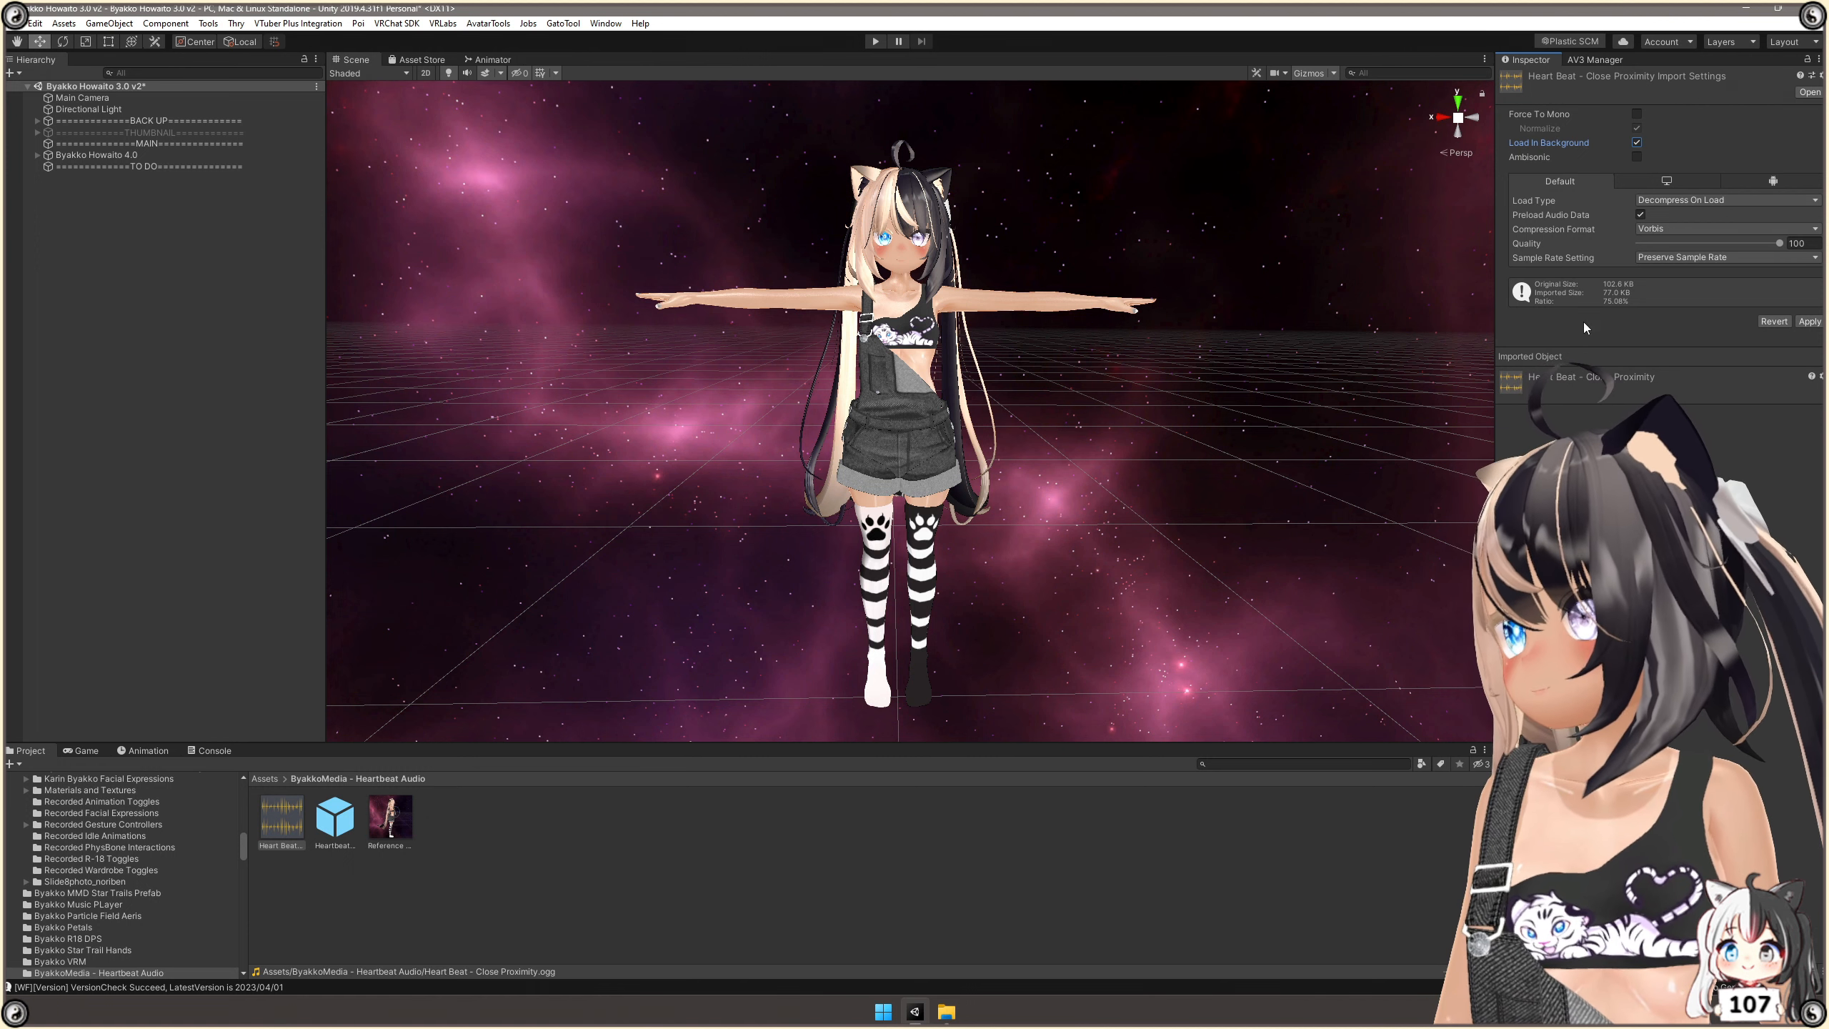
click(1809, 322)
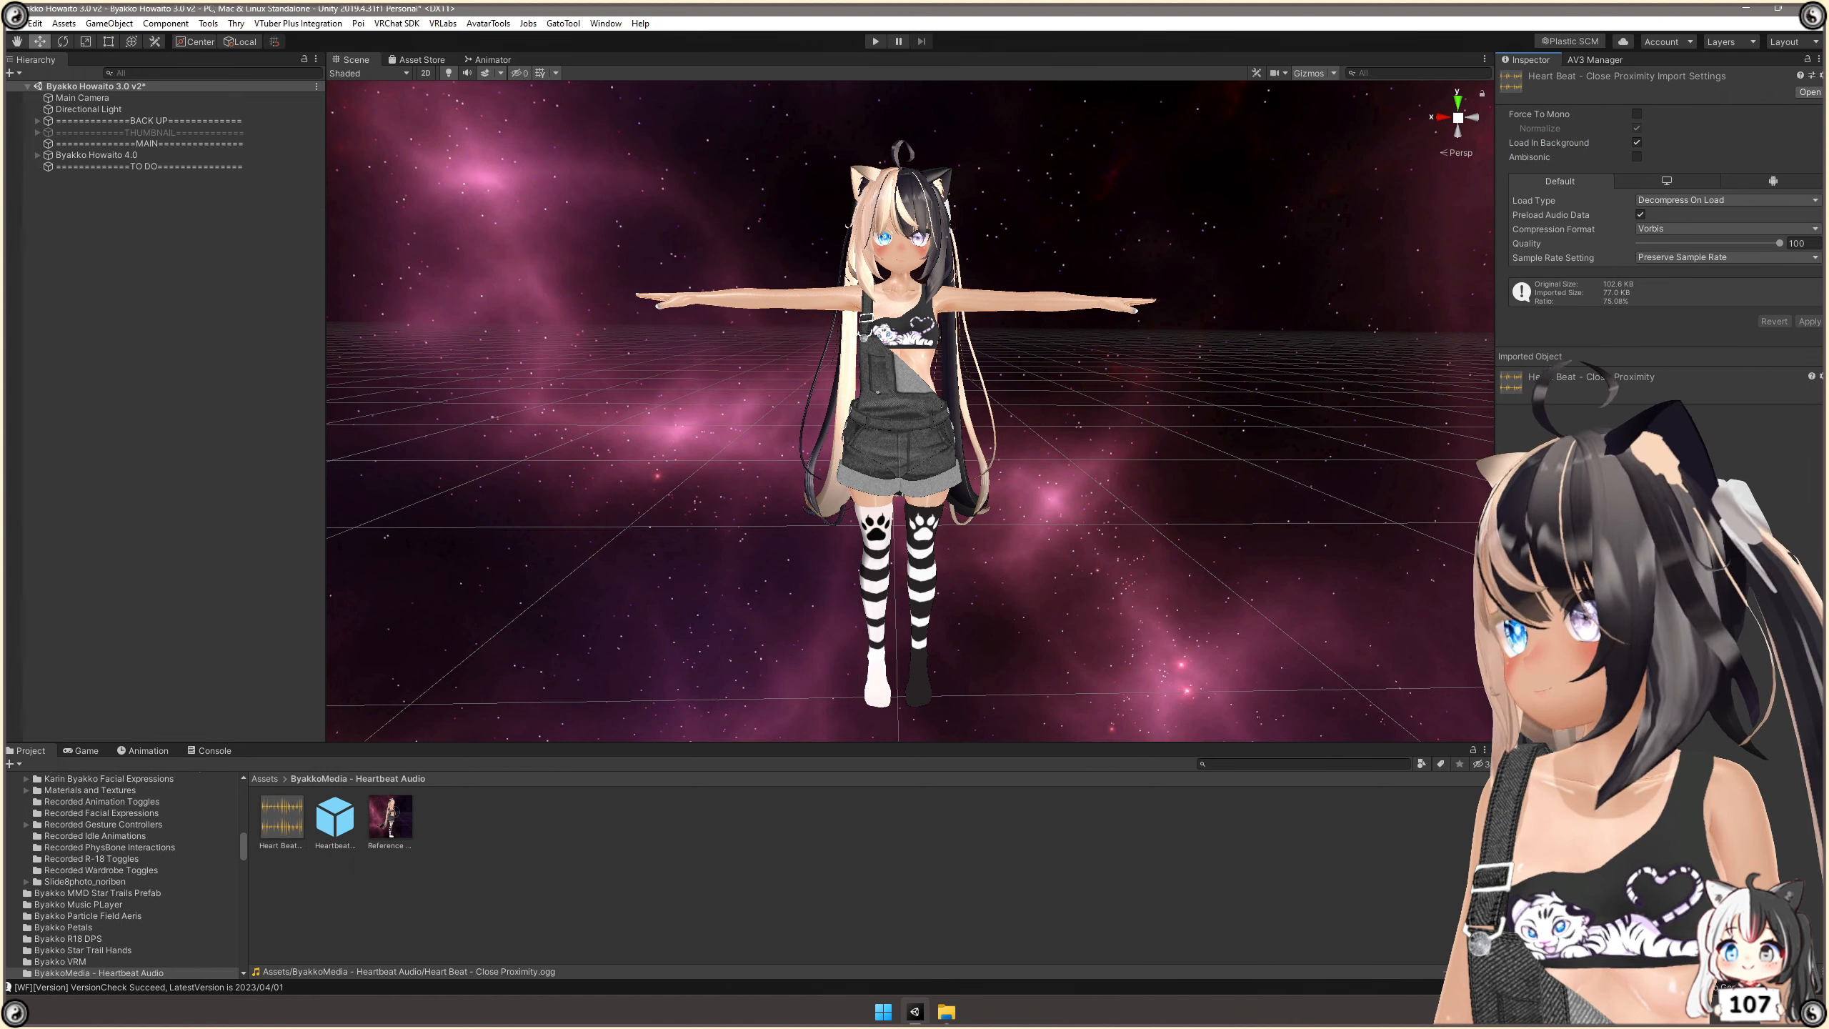
Add the Heartbeat Audio prefab to the scene hierarchy and toggle the Scene view gizmos off and back on.
click(338, 825)
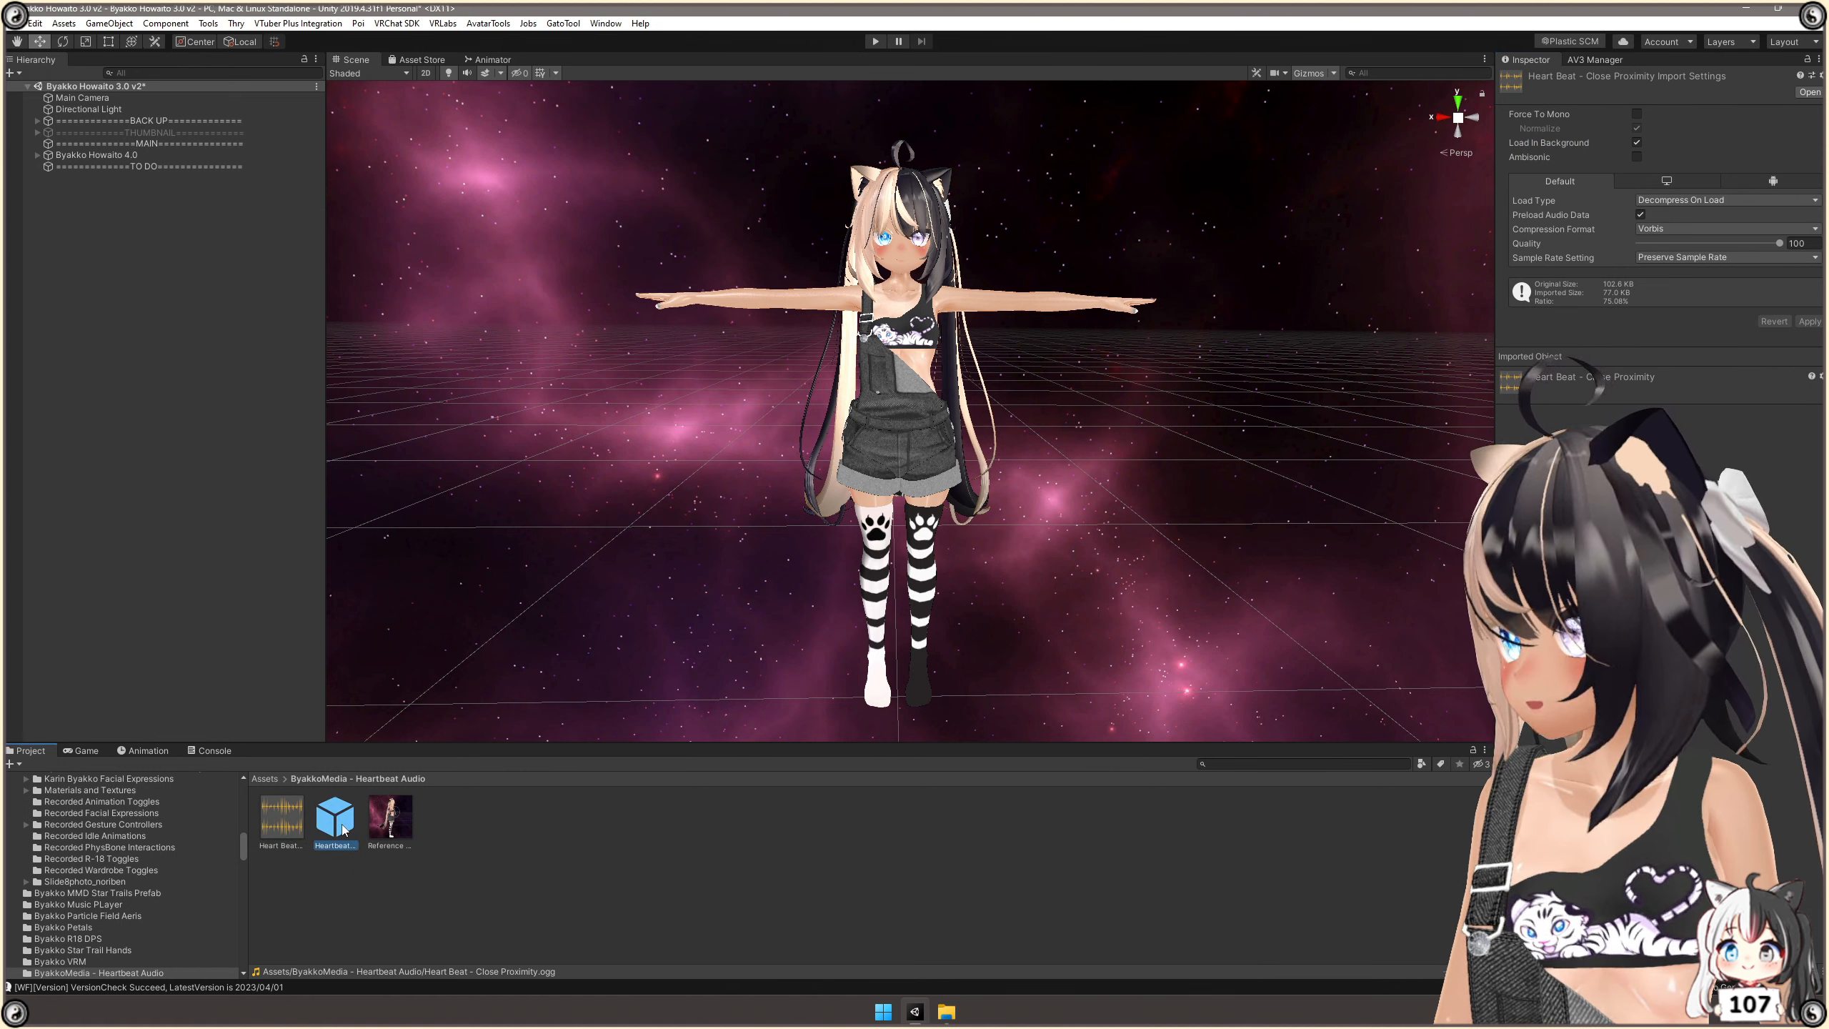
drag(344, 829, 217, 286)
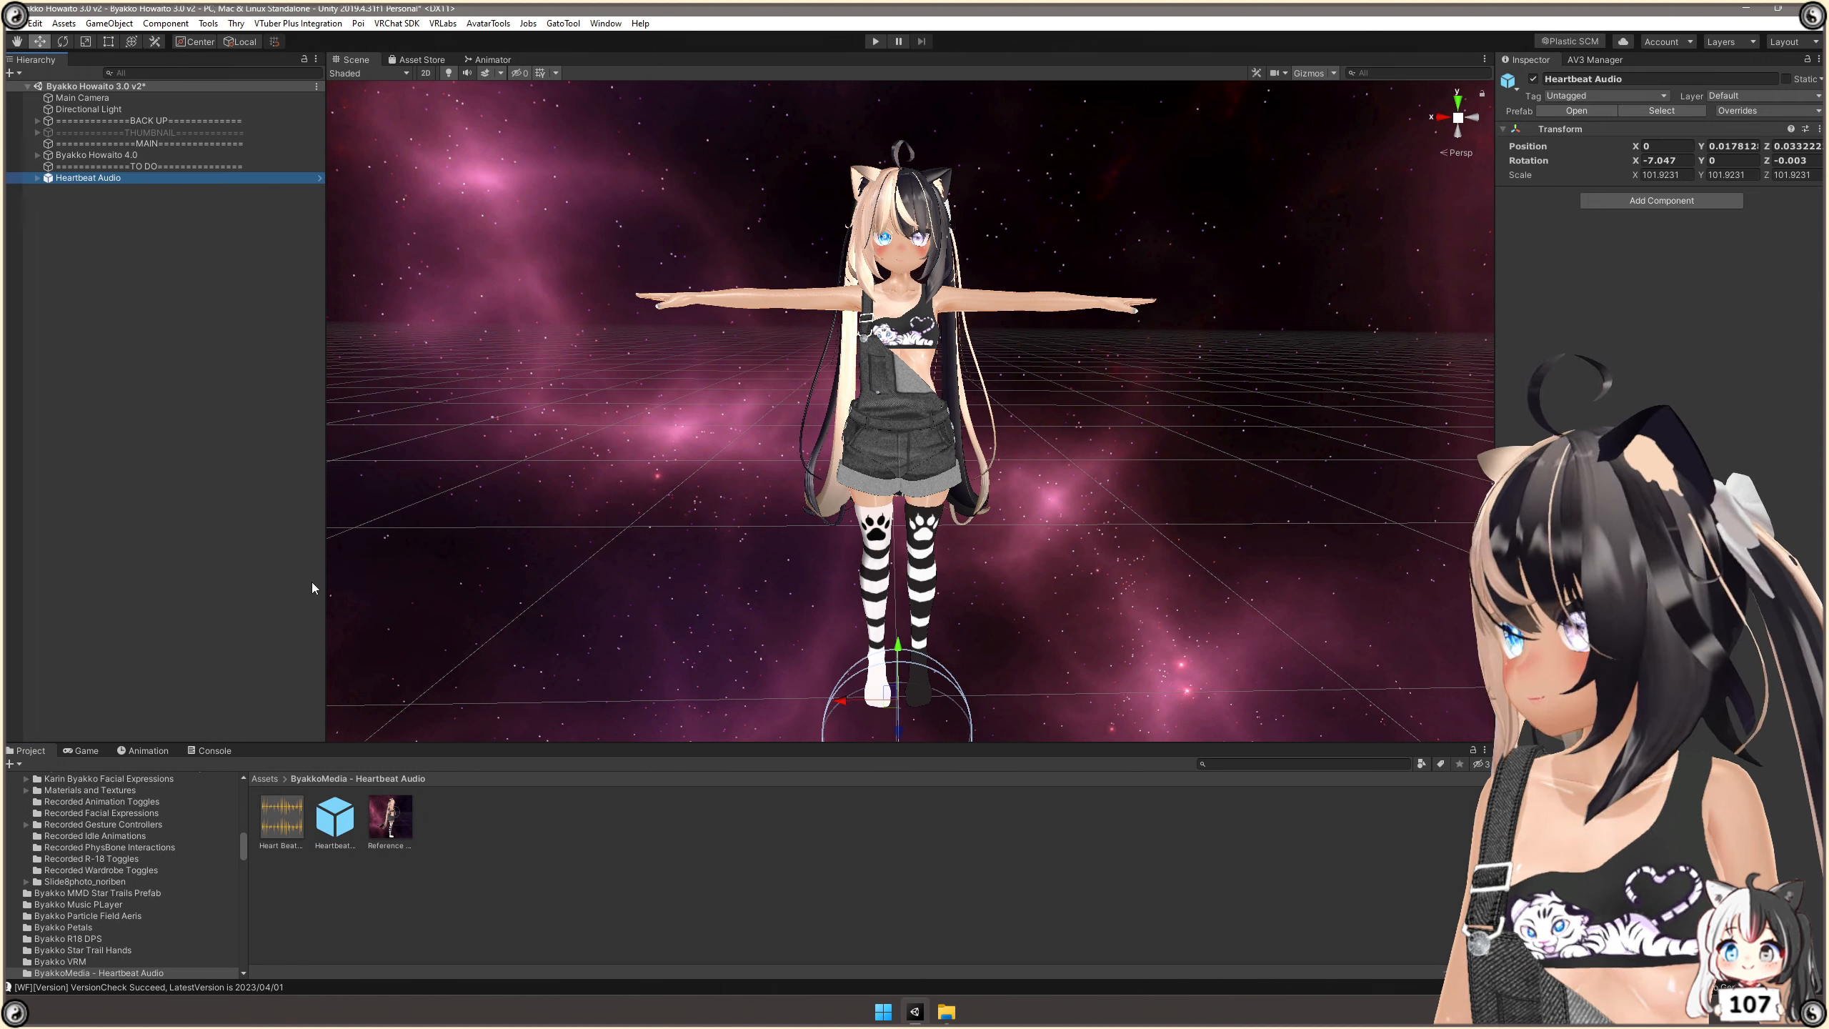
click(1309, 73)
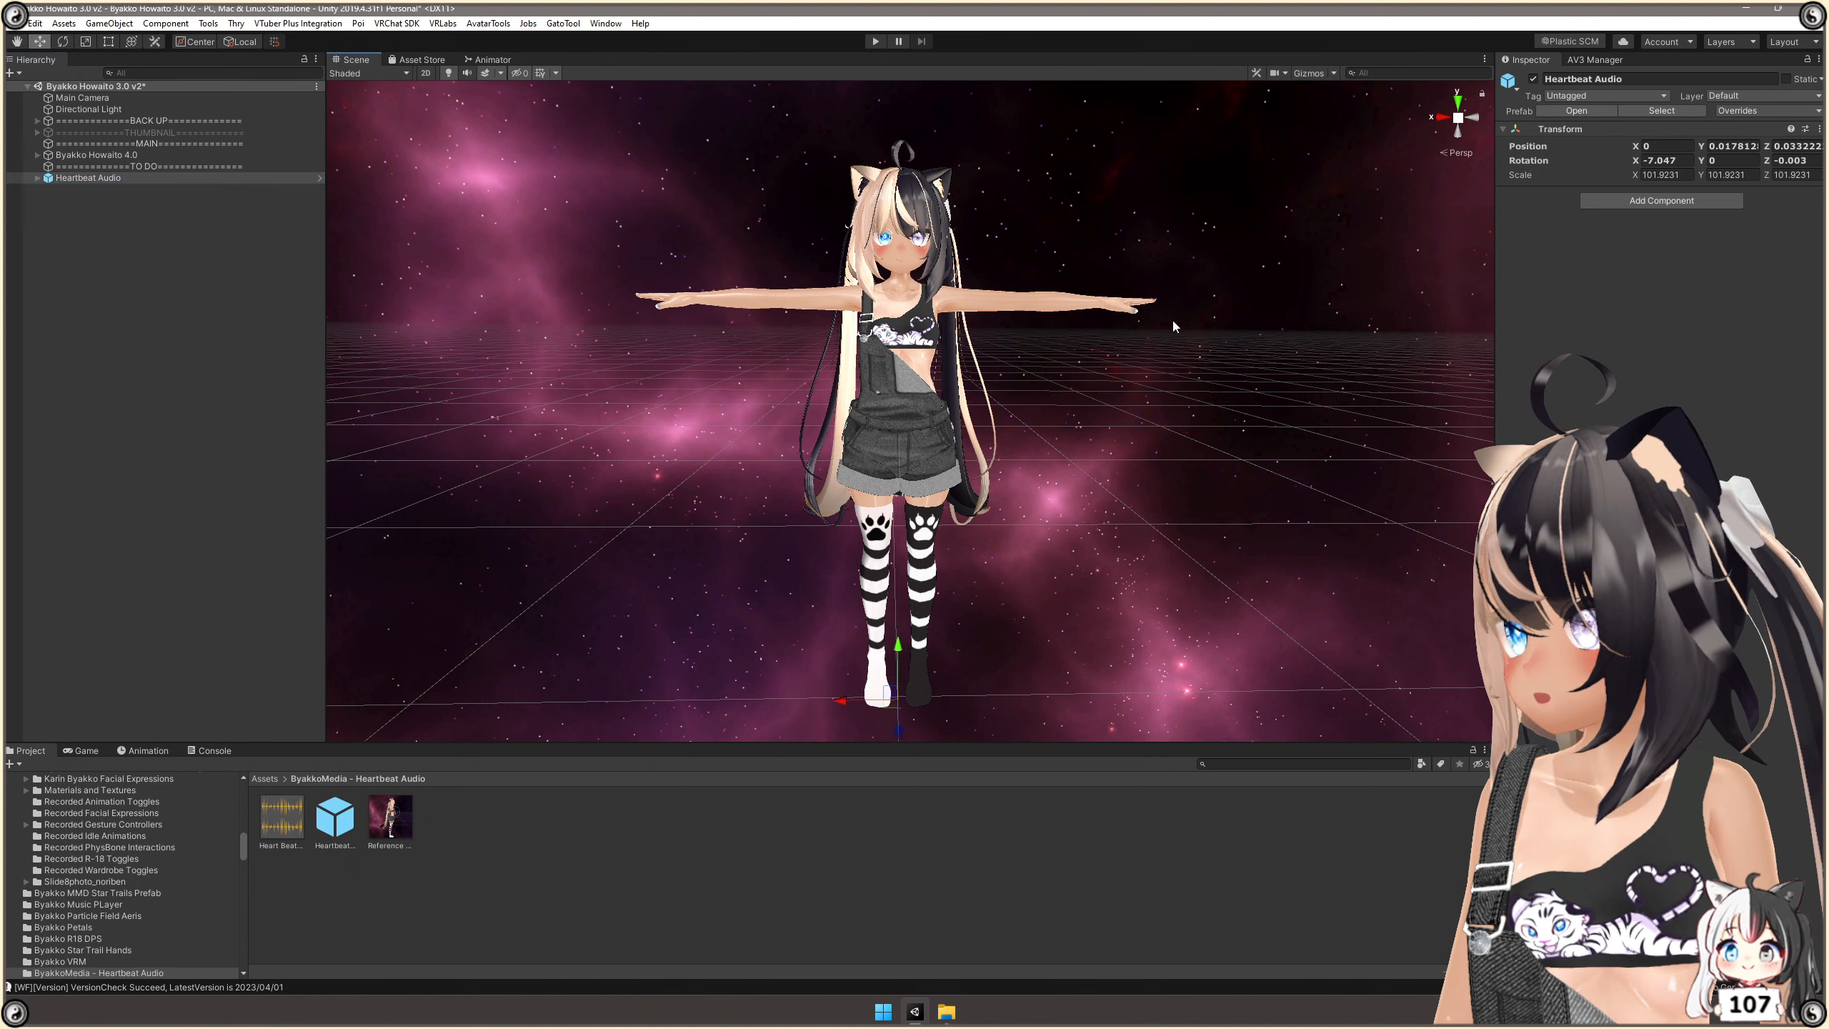
click(1316, 74)
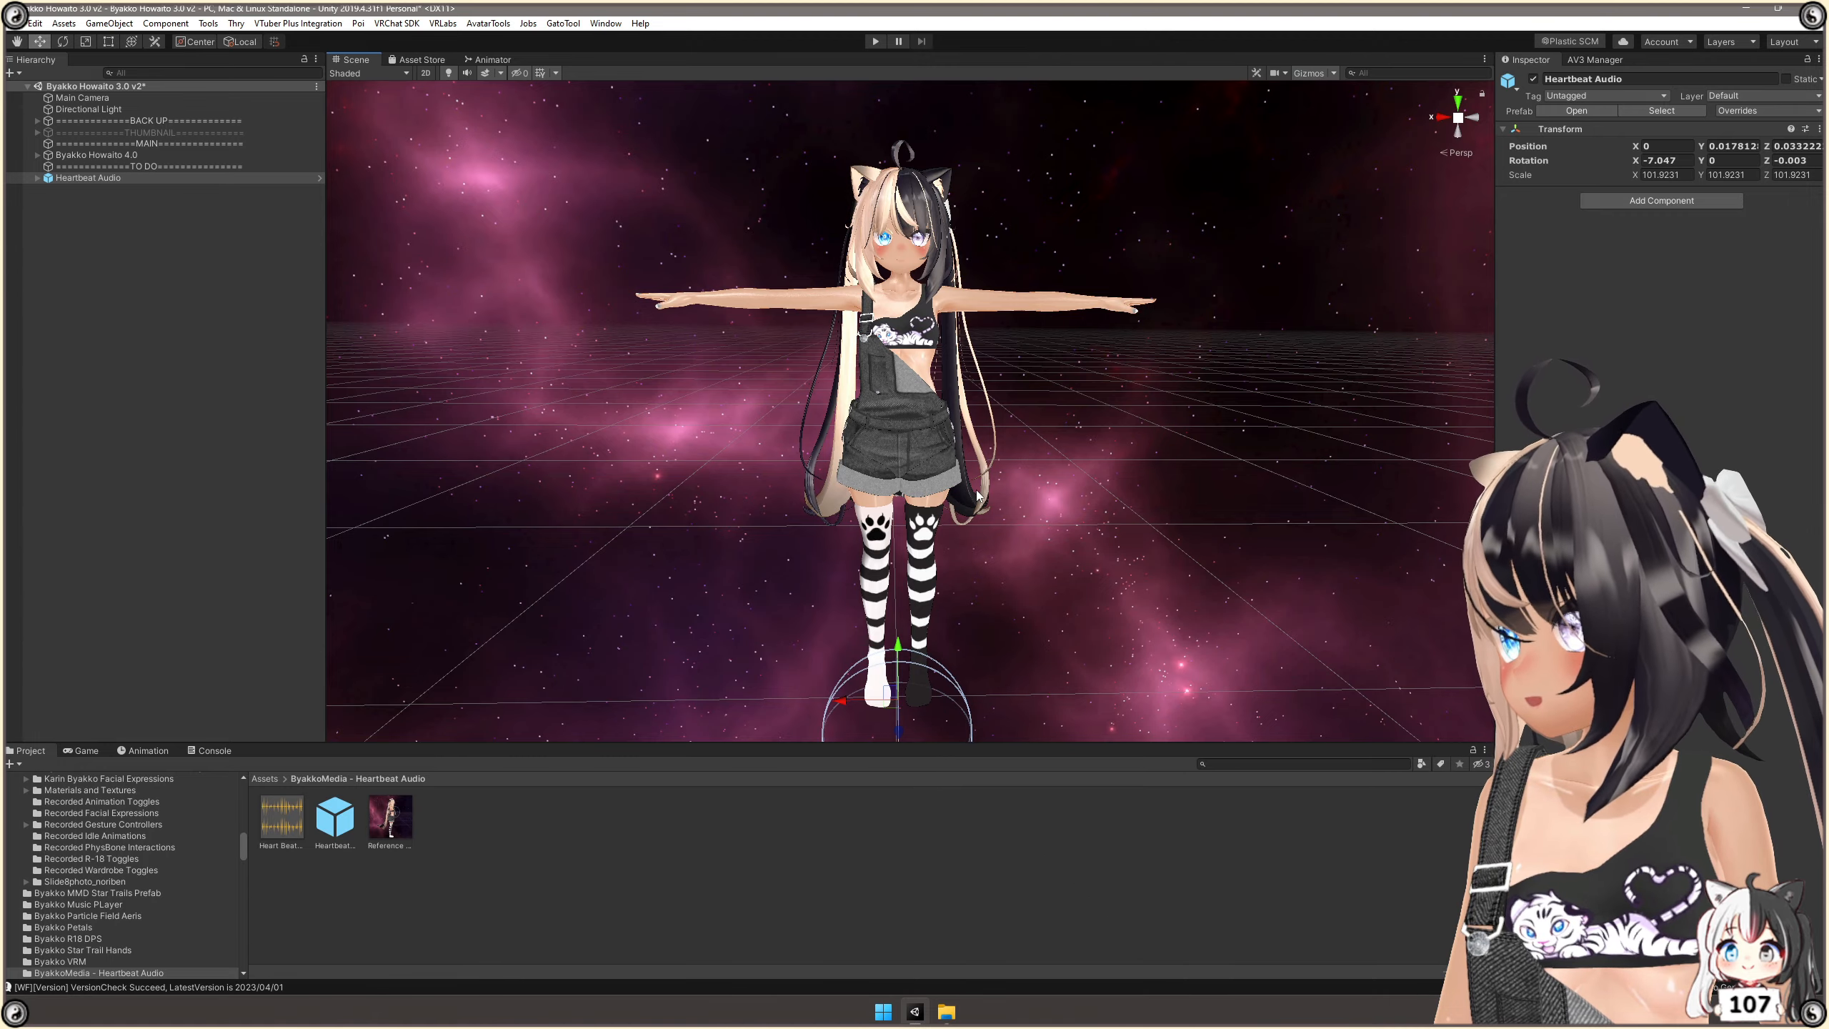
Make the Heartbeat Audio object a child of the Byakko Howaito 4.0 avatar.
right_drag(976, 491, 1157, 464)
key(w)
key(a)
key(a)
scroll(1242, 440, down, 4)
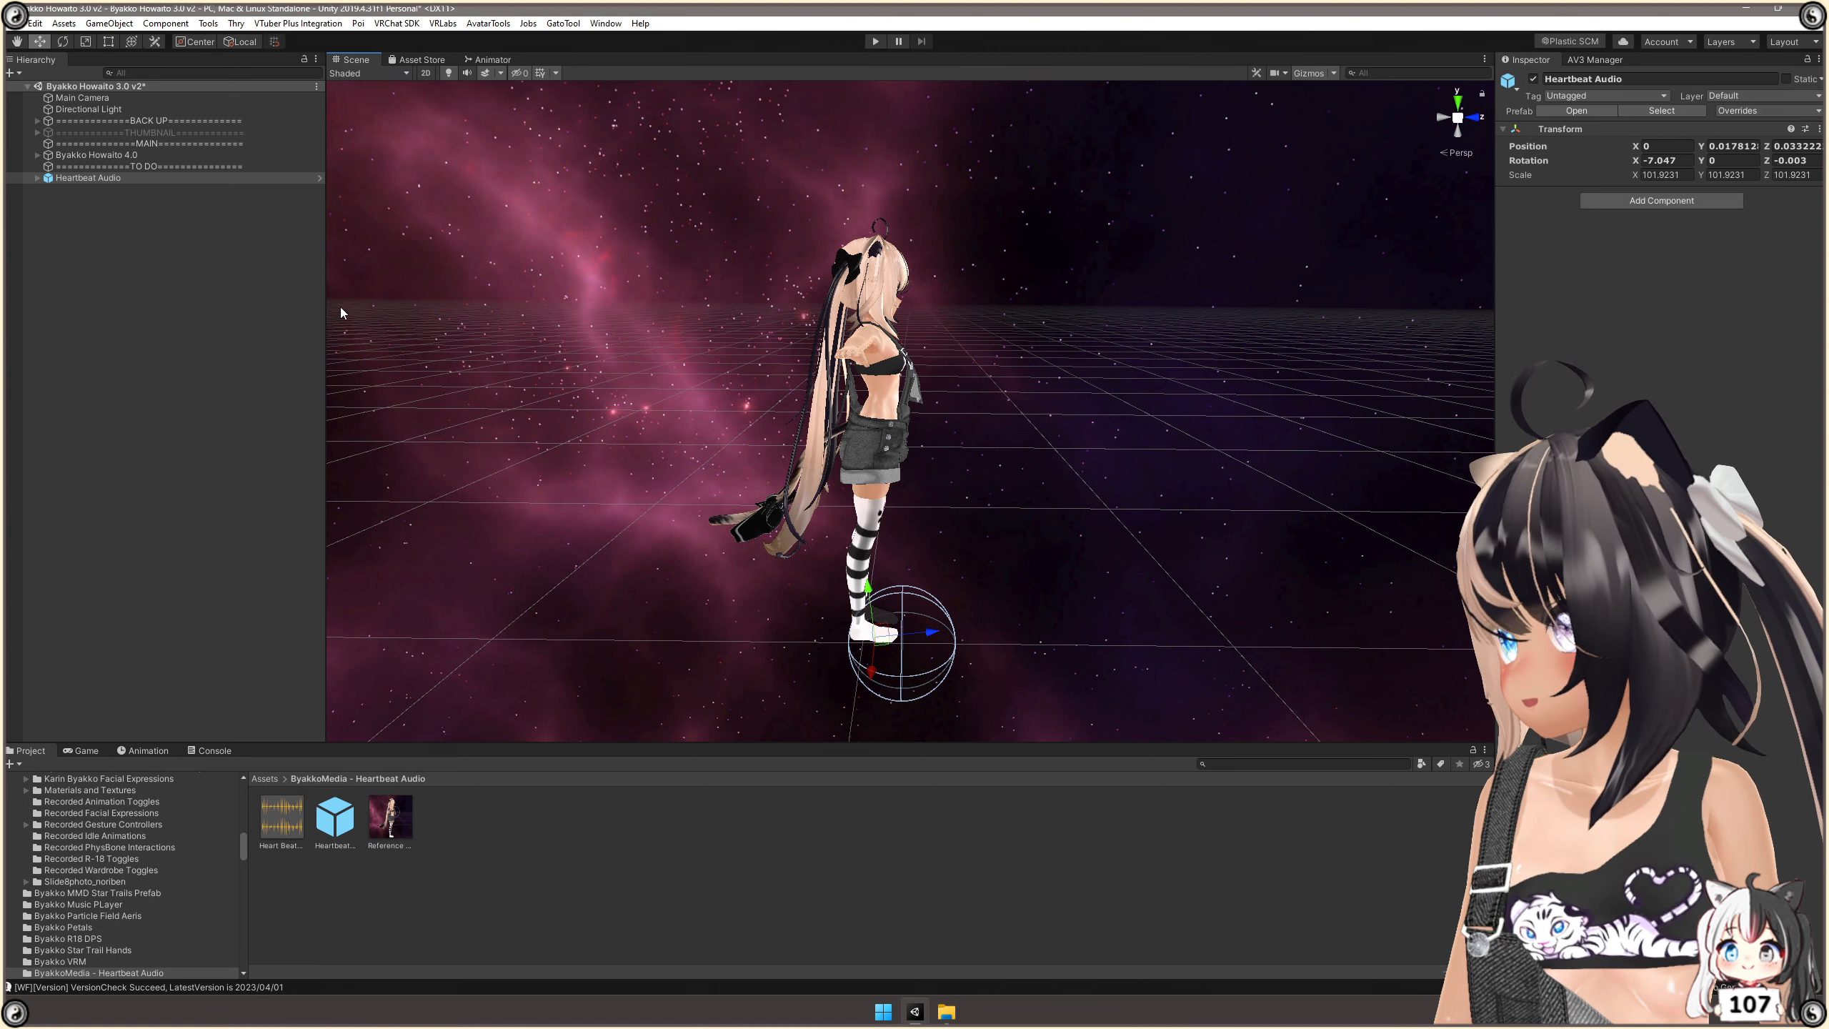
click(102, 177)
drag(101, 177, 122, 156)
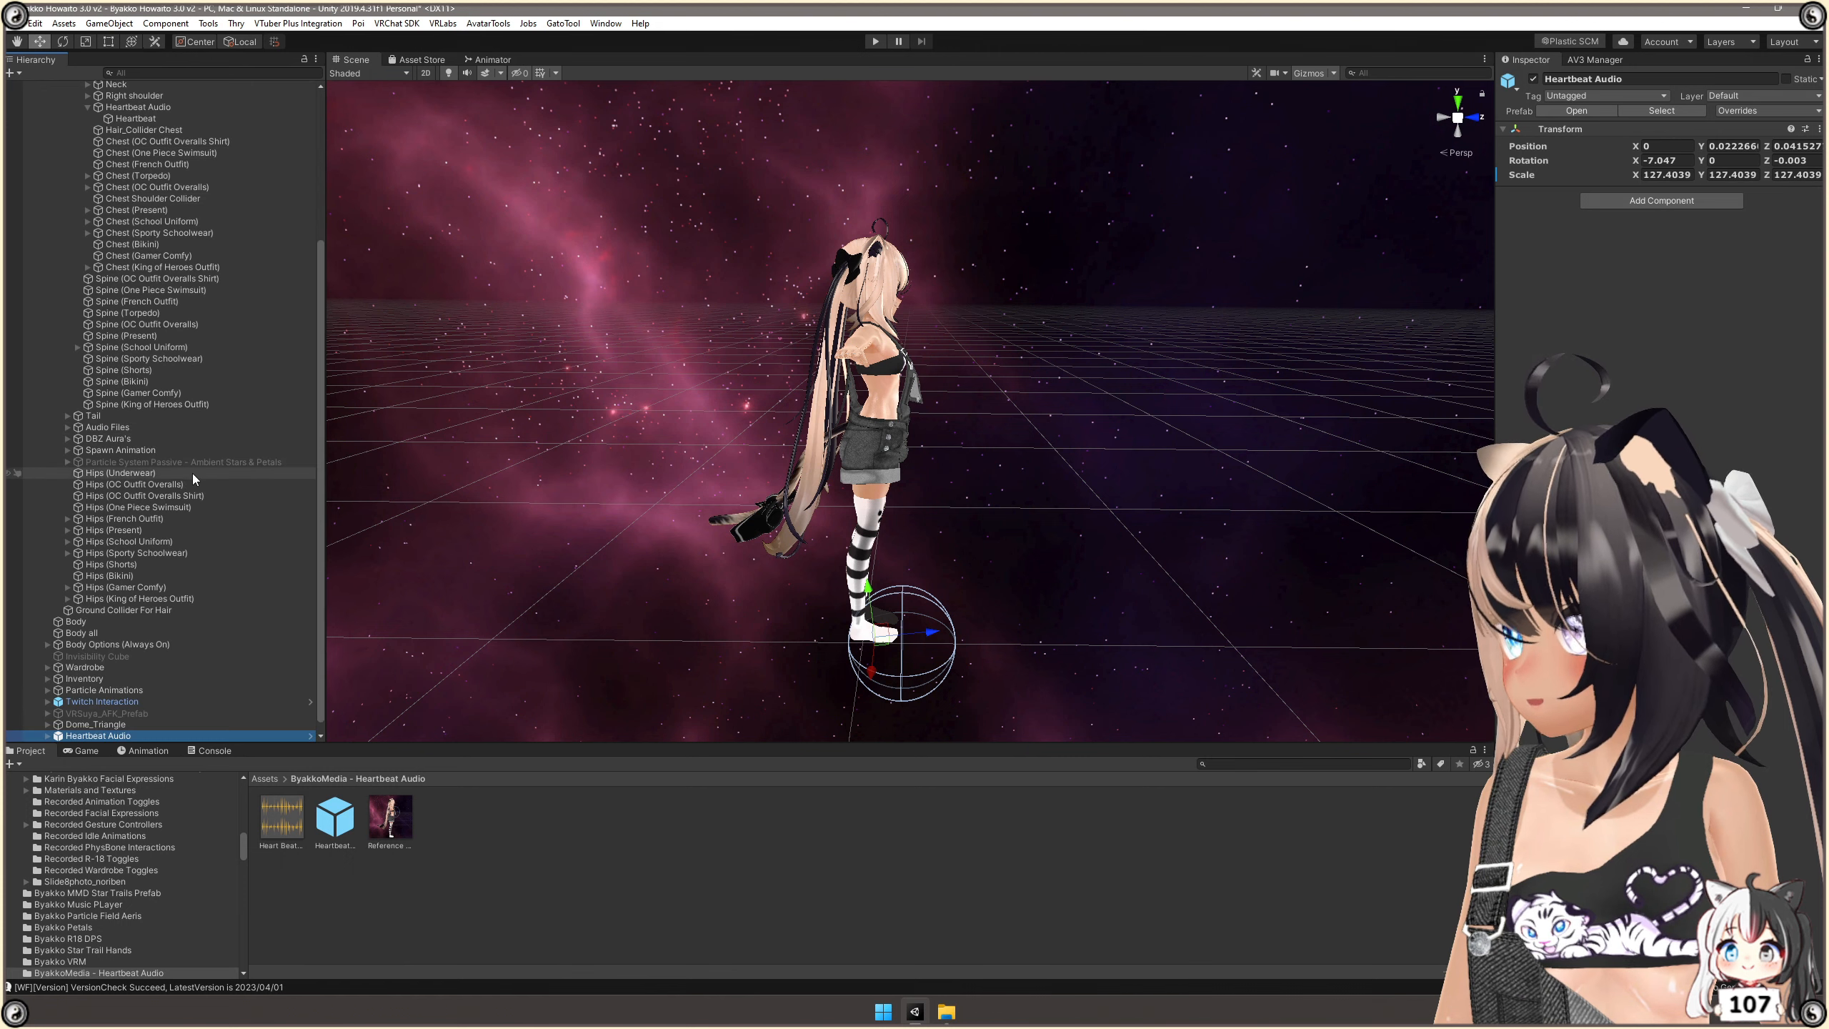
Reparent the newly added Heartbeat Audio object under the avatar's Chest bone, inside Armature, Hips and Spine.
drag(320, 494, 327, 239)
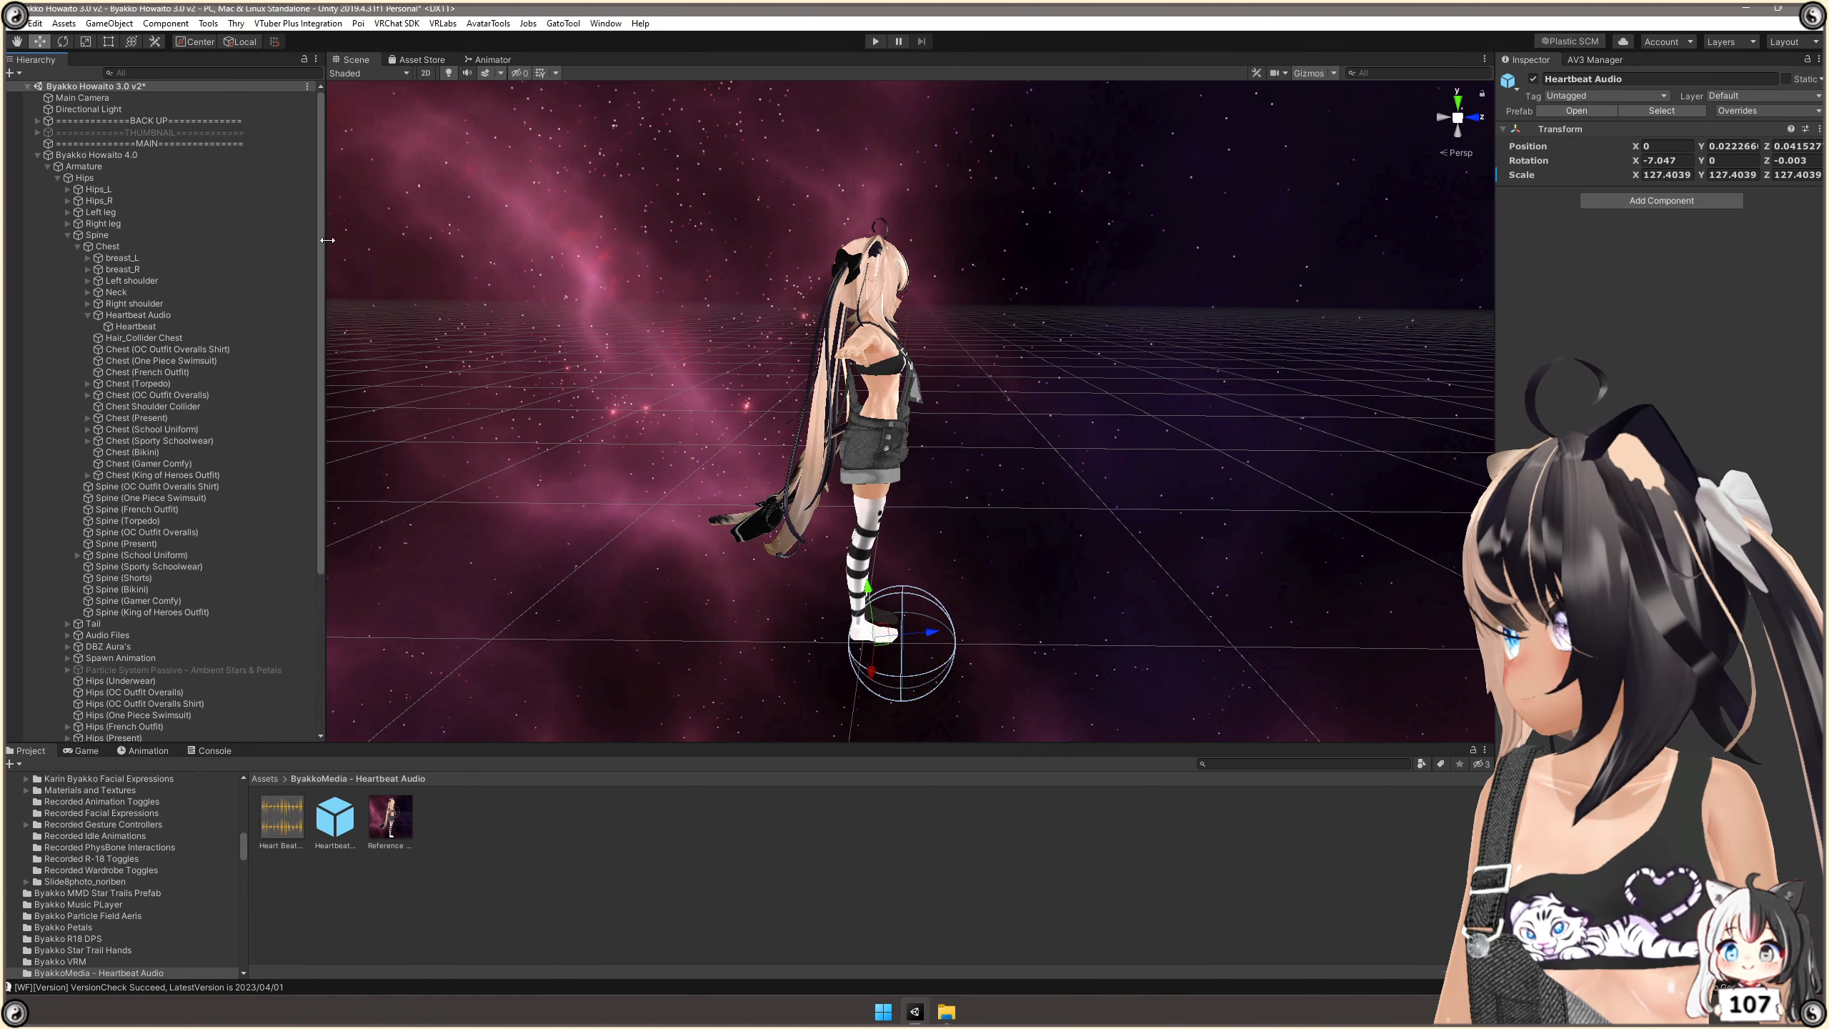
click(48, 167)
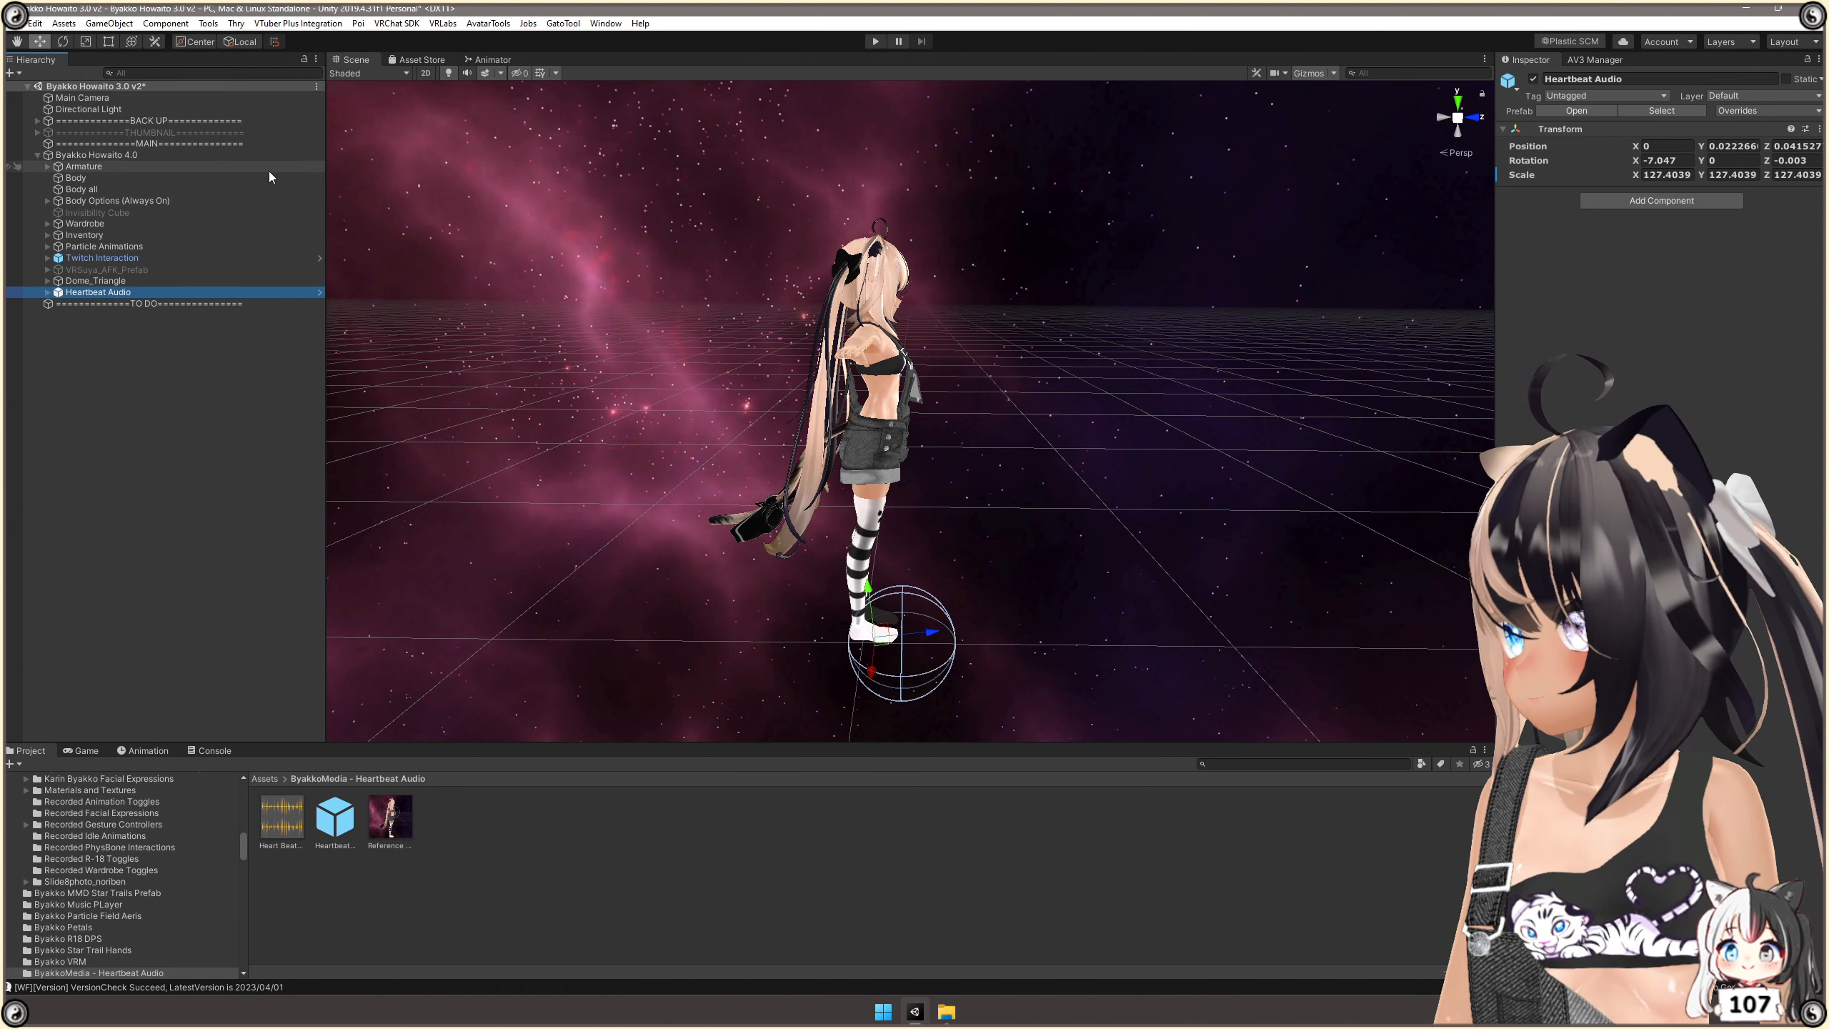
click(48, 166)
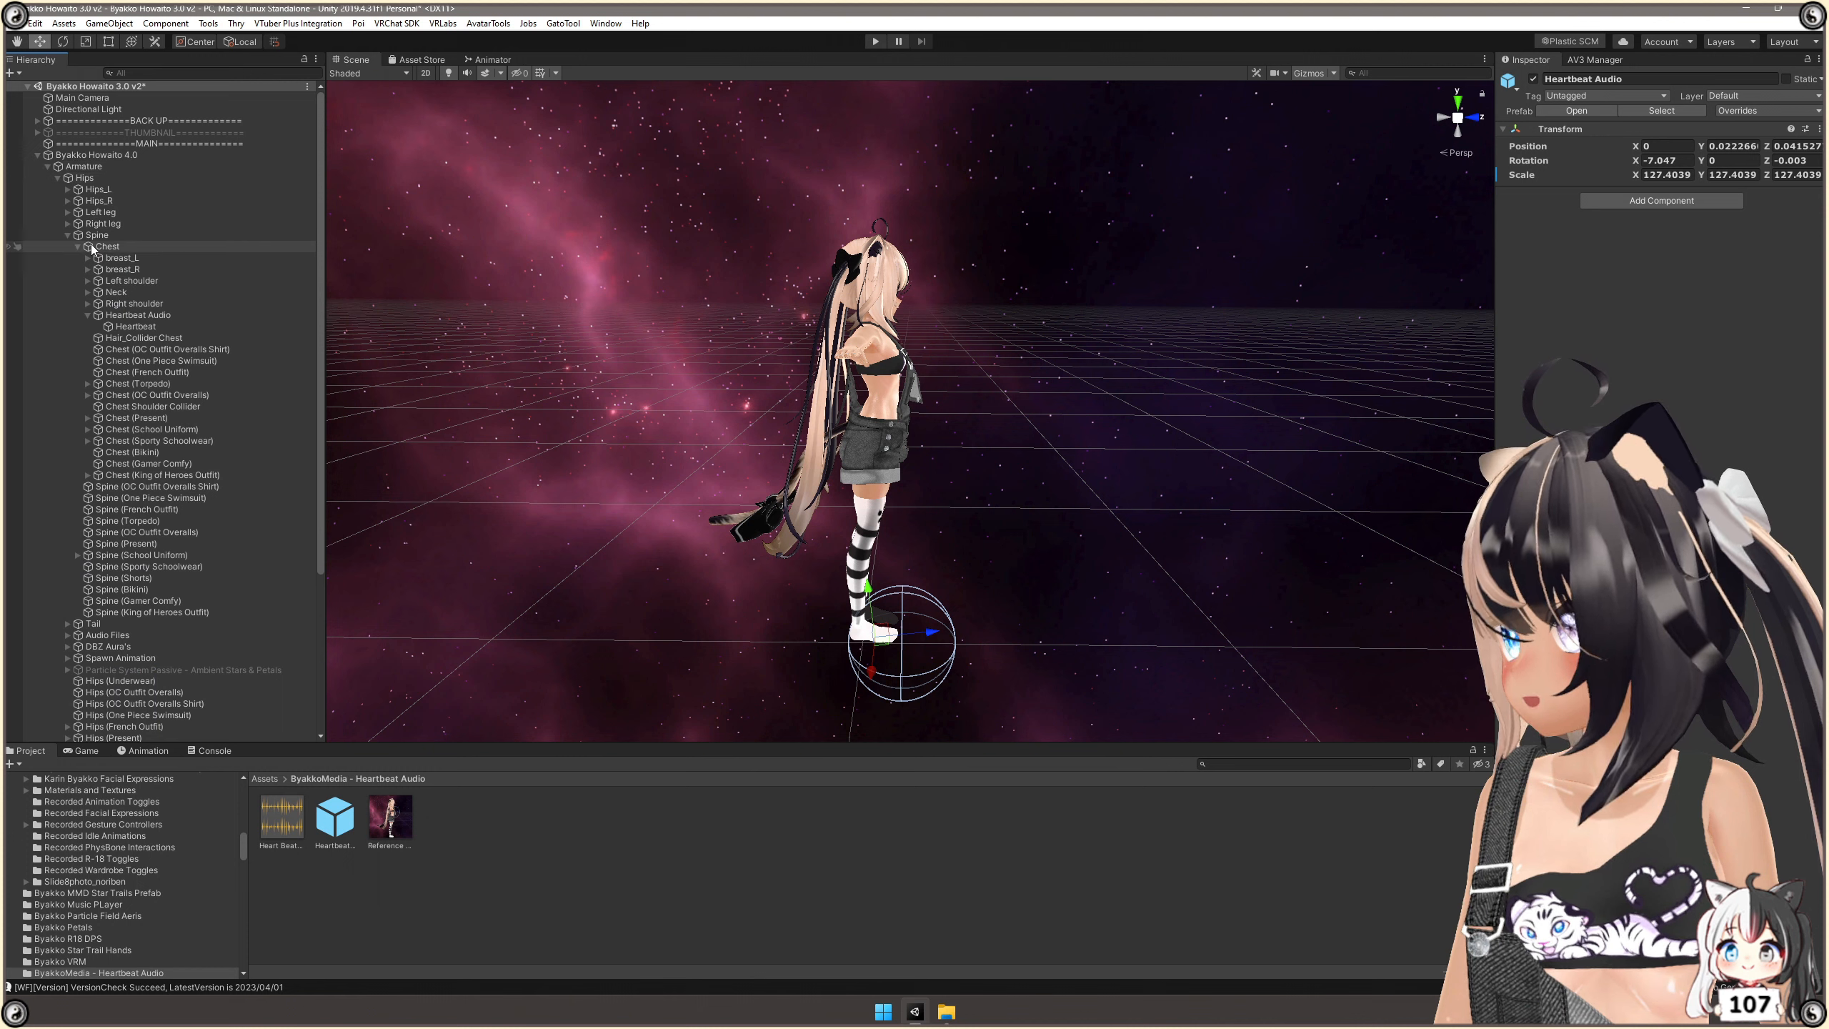
click(88, 315)
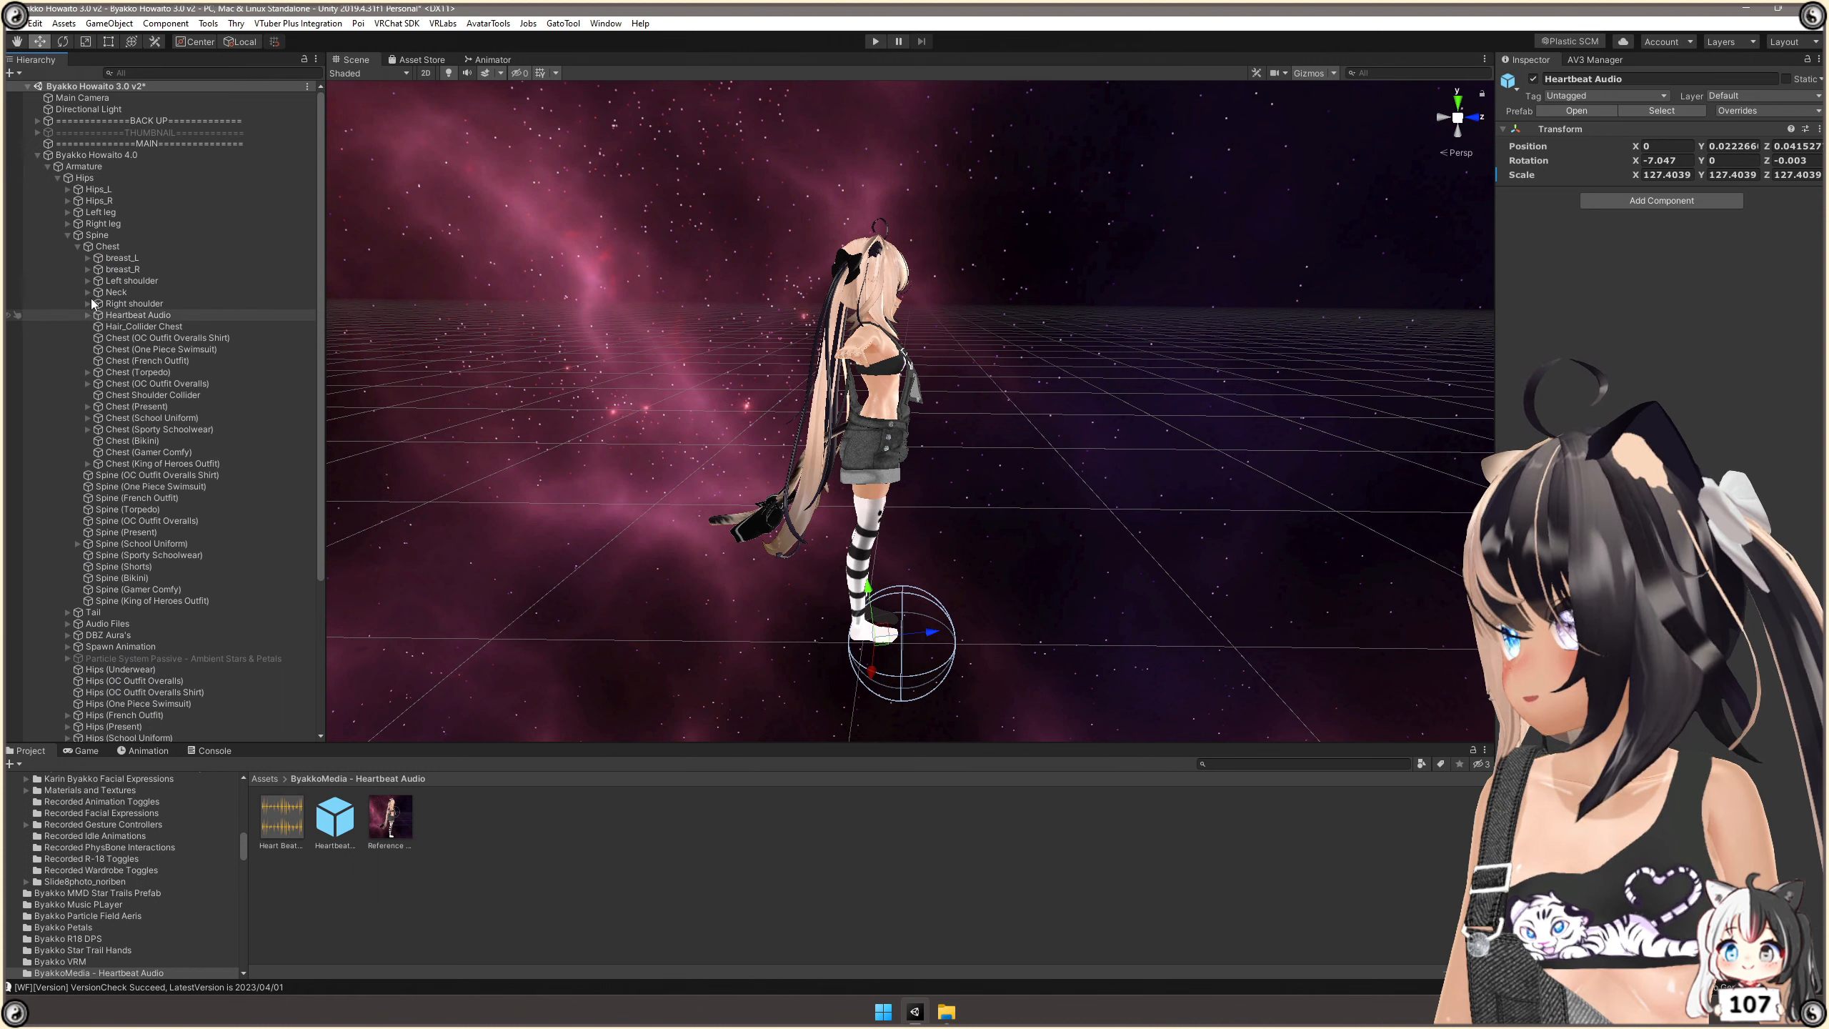
scroll(129, 519, down, 6)
drag(171, 729, 144, 165)
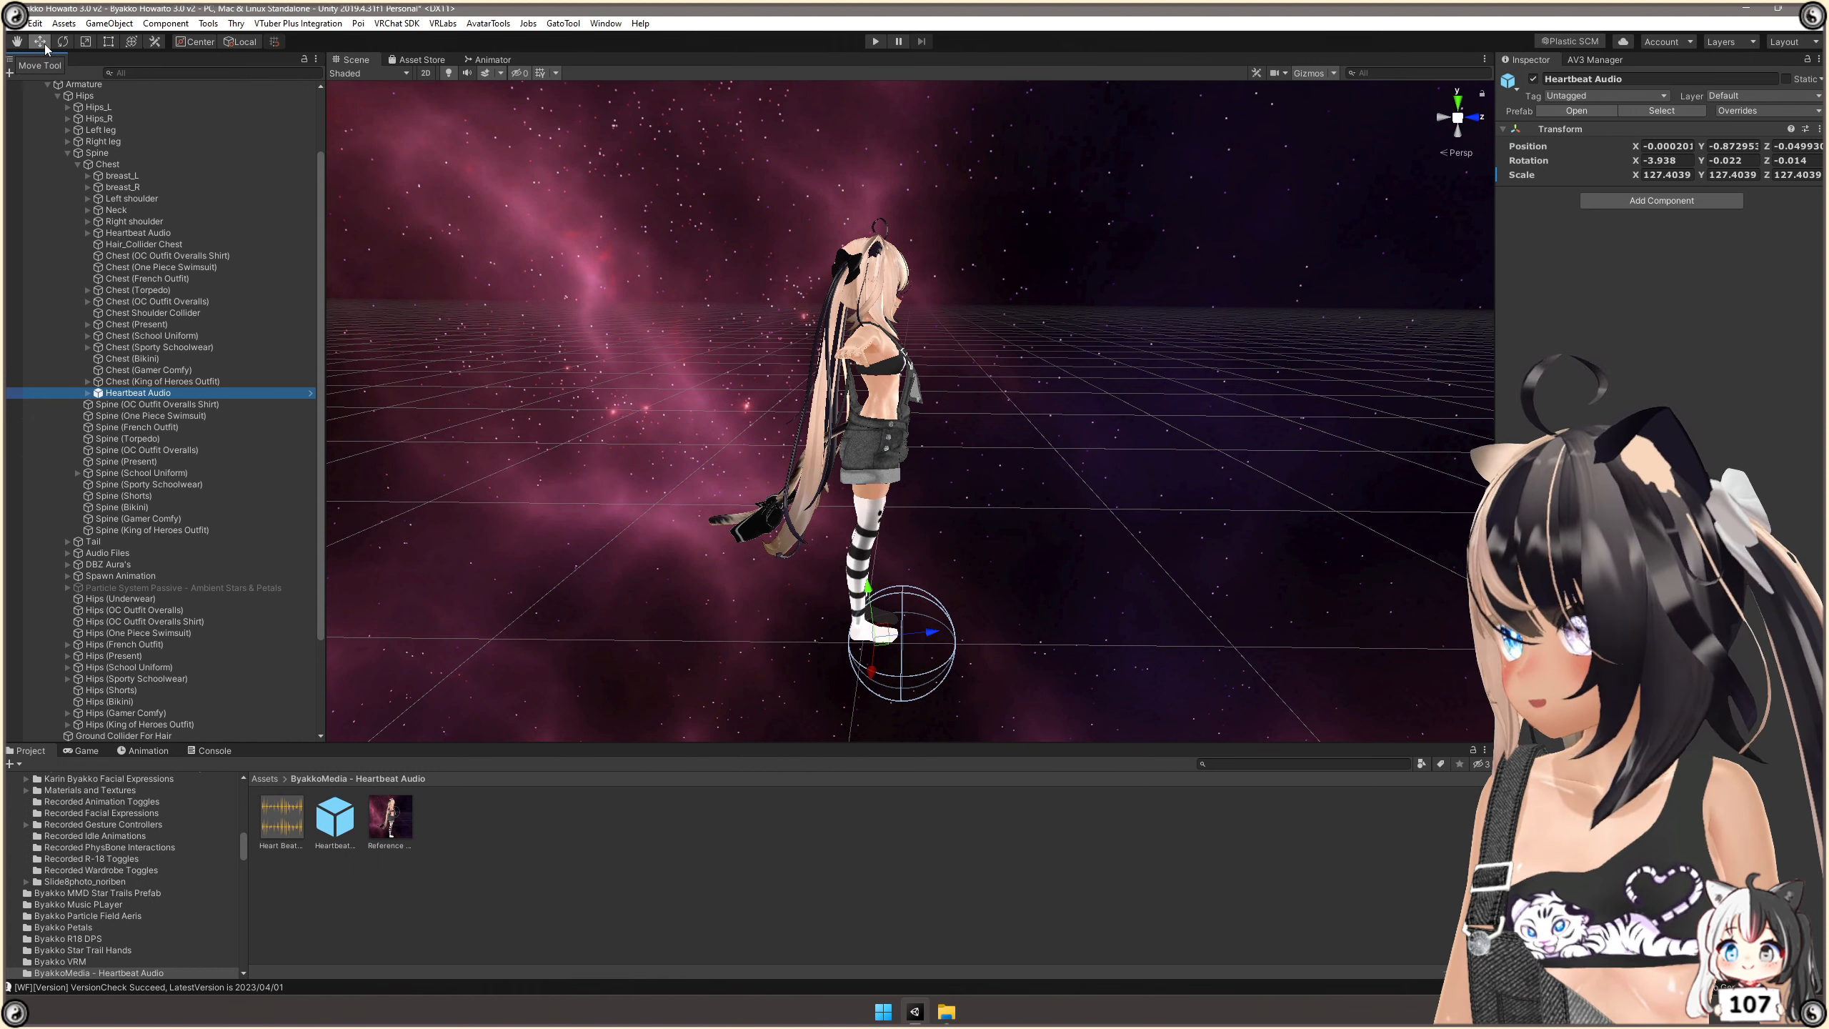
Move the Heartbeat Audio object up to the front of the avatar's chest, at position X 0, Y 0.029, Z 0.024.
drag(883, 604, 943, 360)
drag(884, 299, 885, 314)
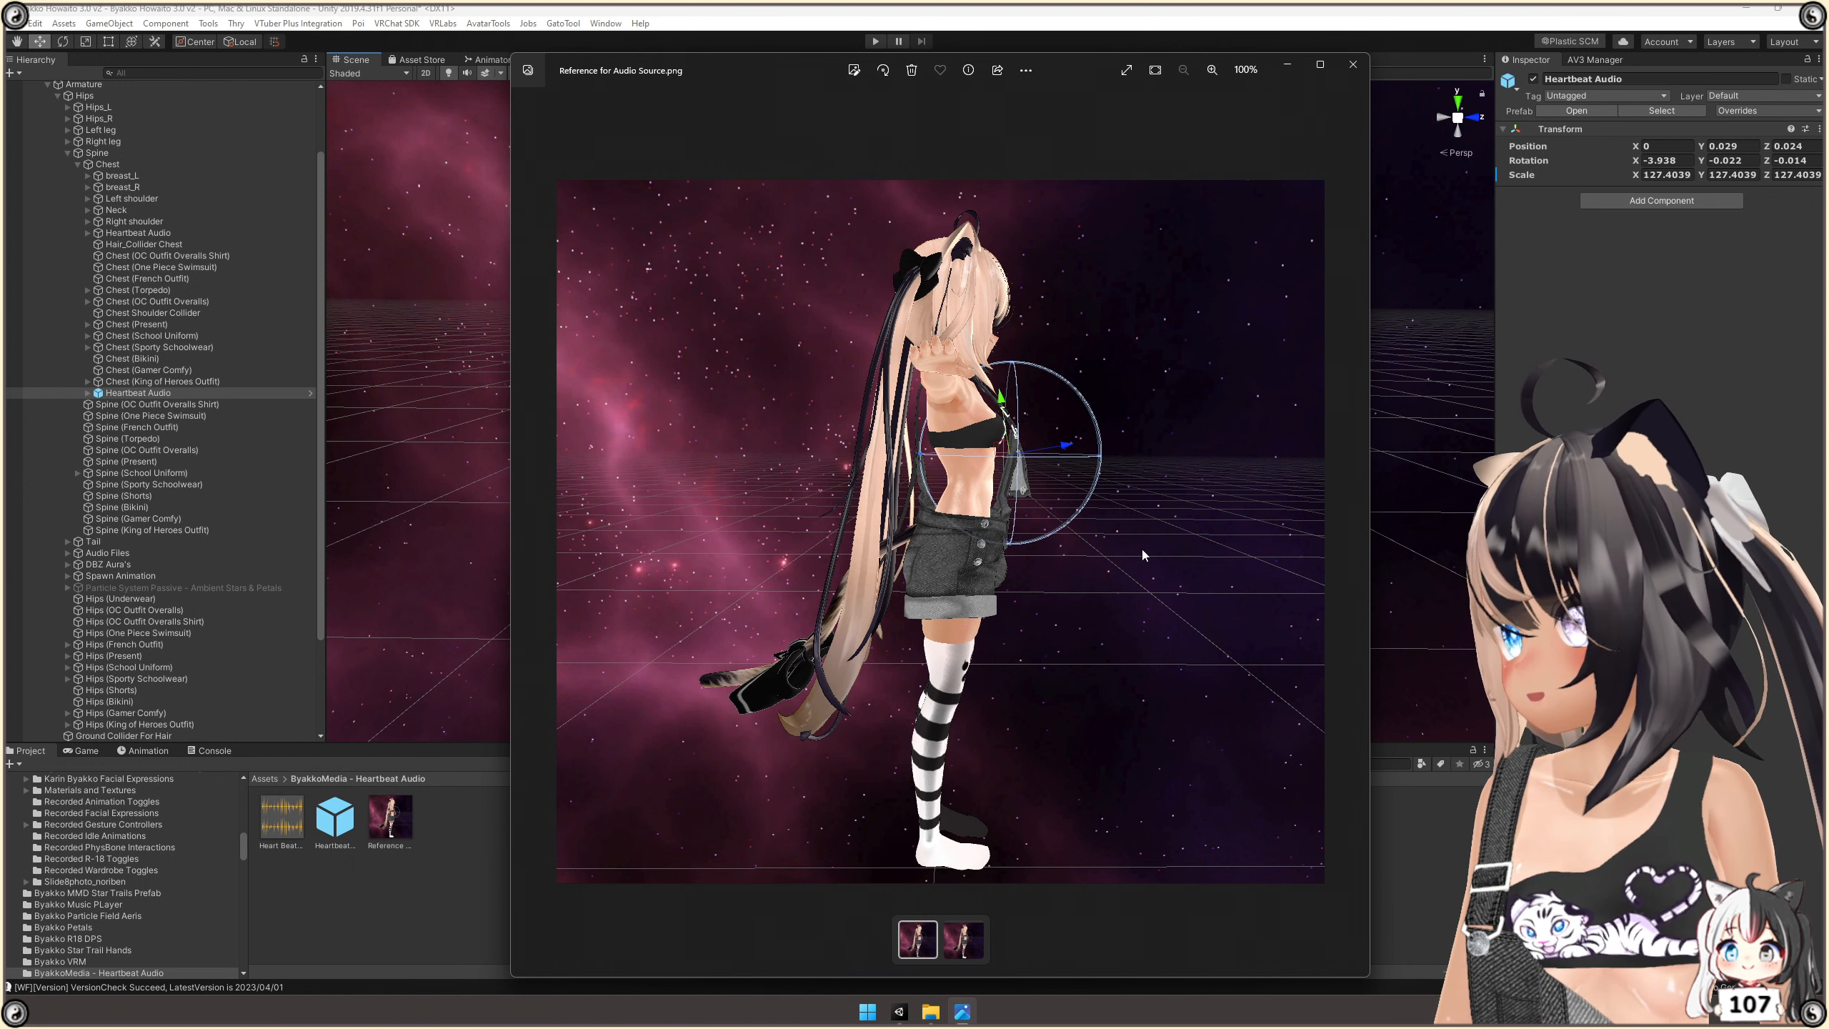
Compare the audio sphere's placement with the Reference for Audio Source.png image and put the image away.
drag(817, 78, 1042, 504)
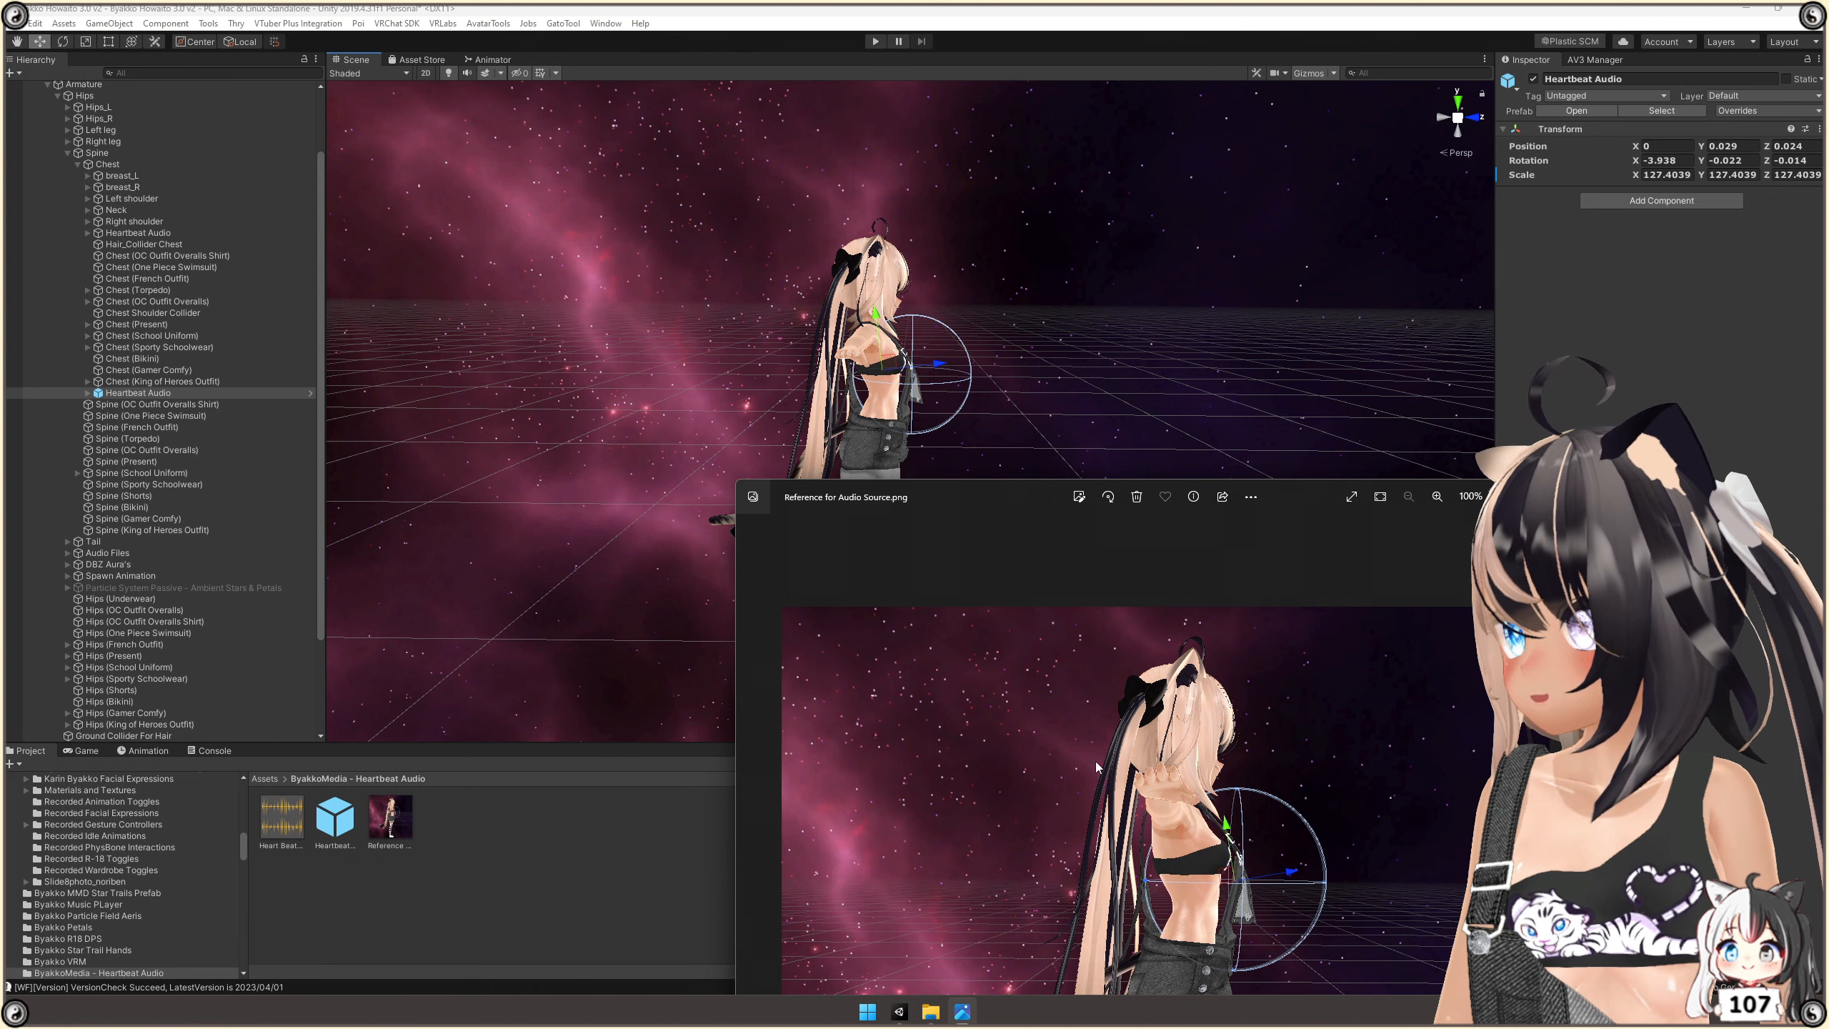
drag(987, 497, 912, 134)
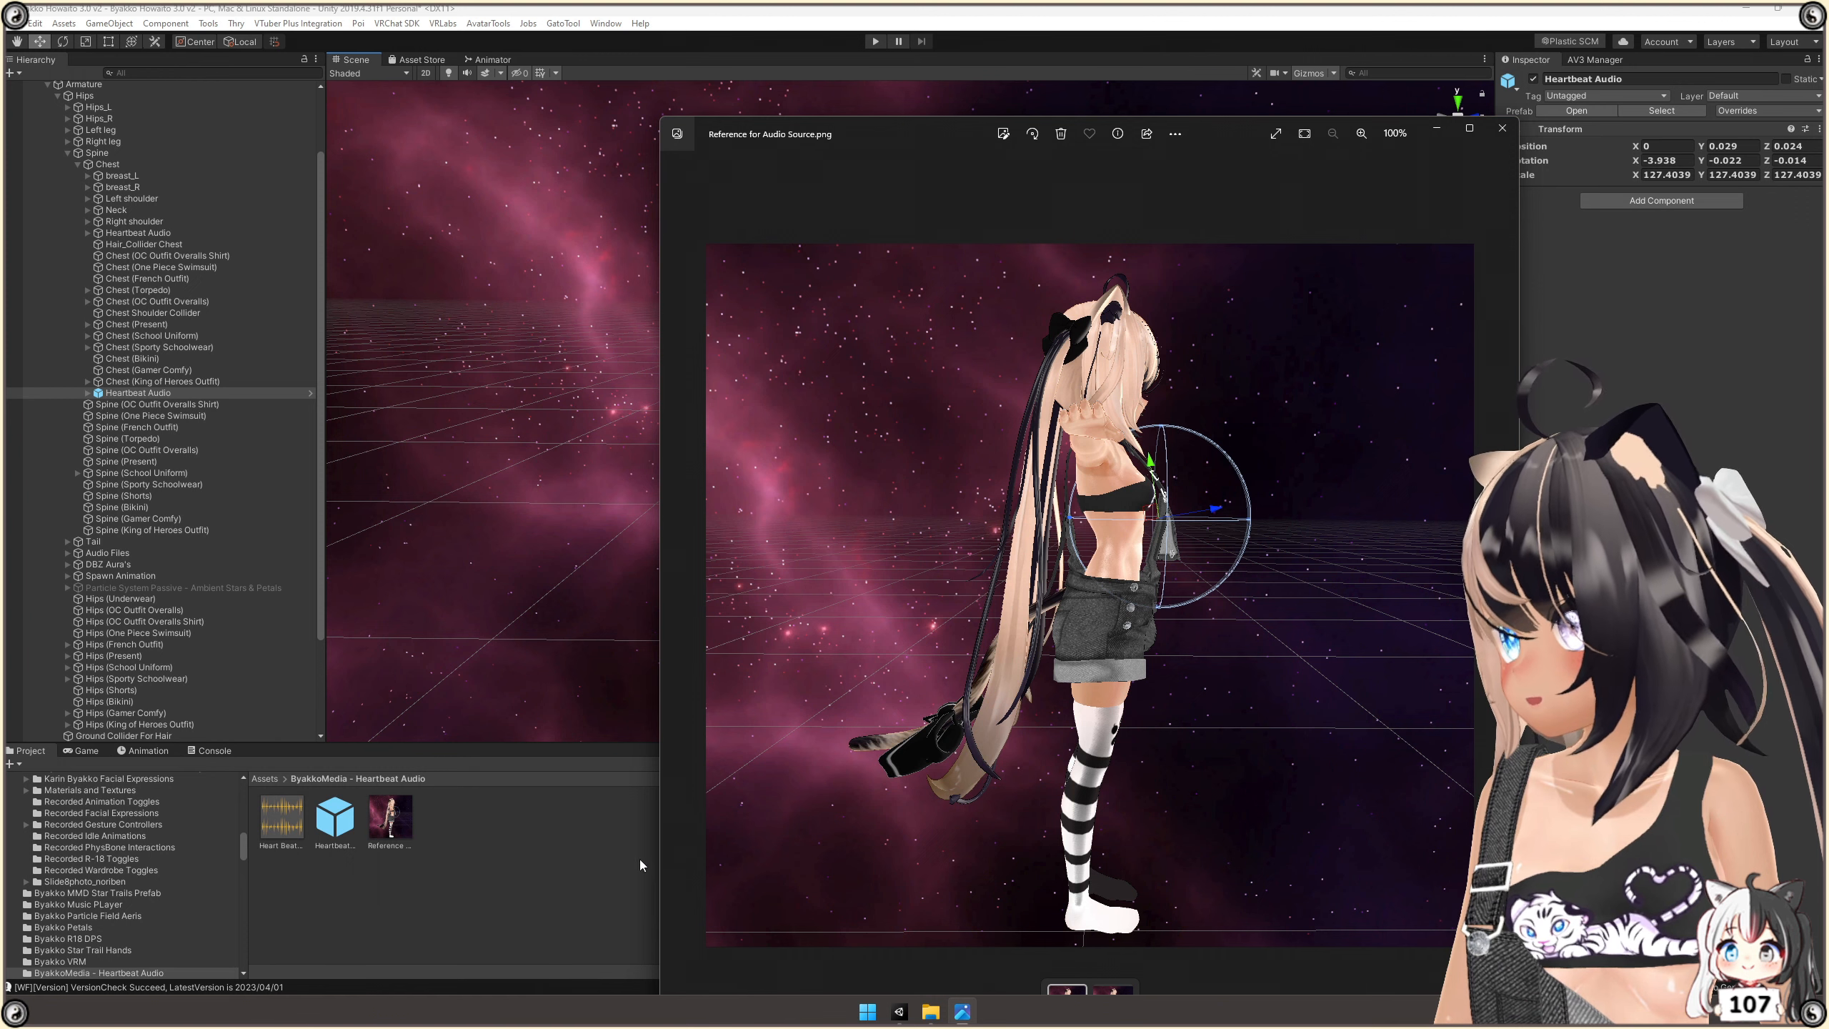
click(1437, 129)
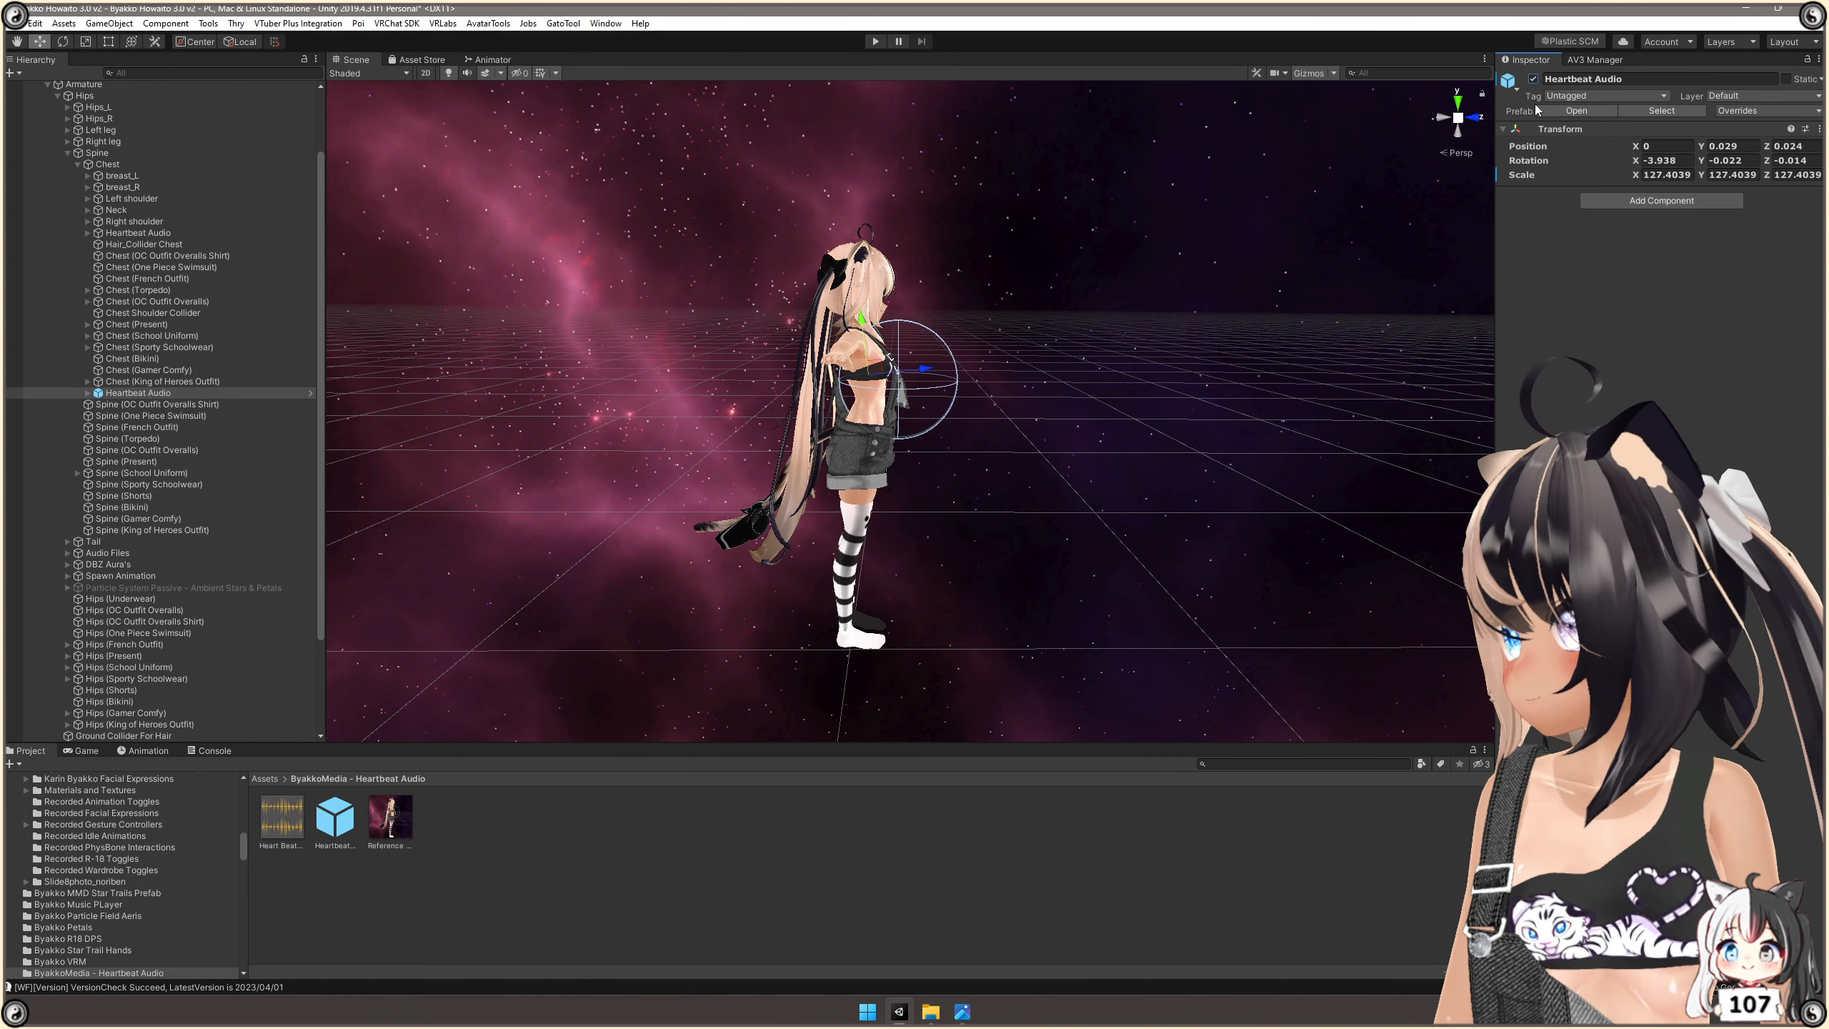
Enter play mode and move the Main Camera closer to the avatar, to about Z 1.776.
click(870, 45)
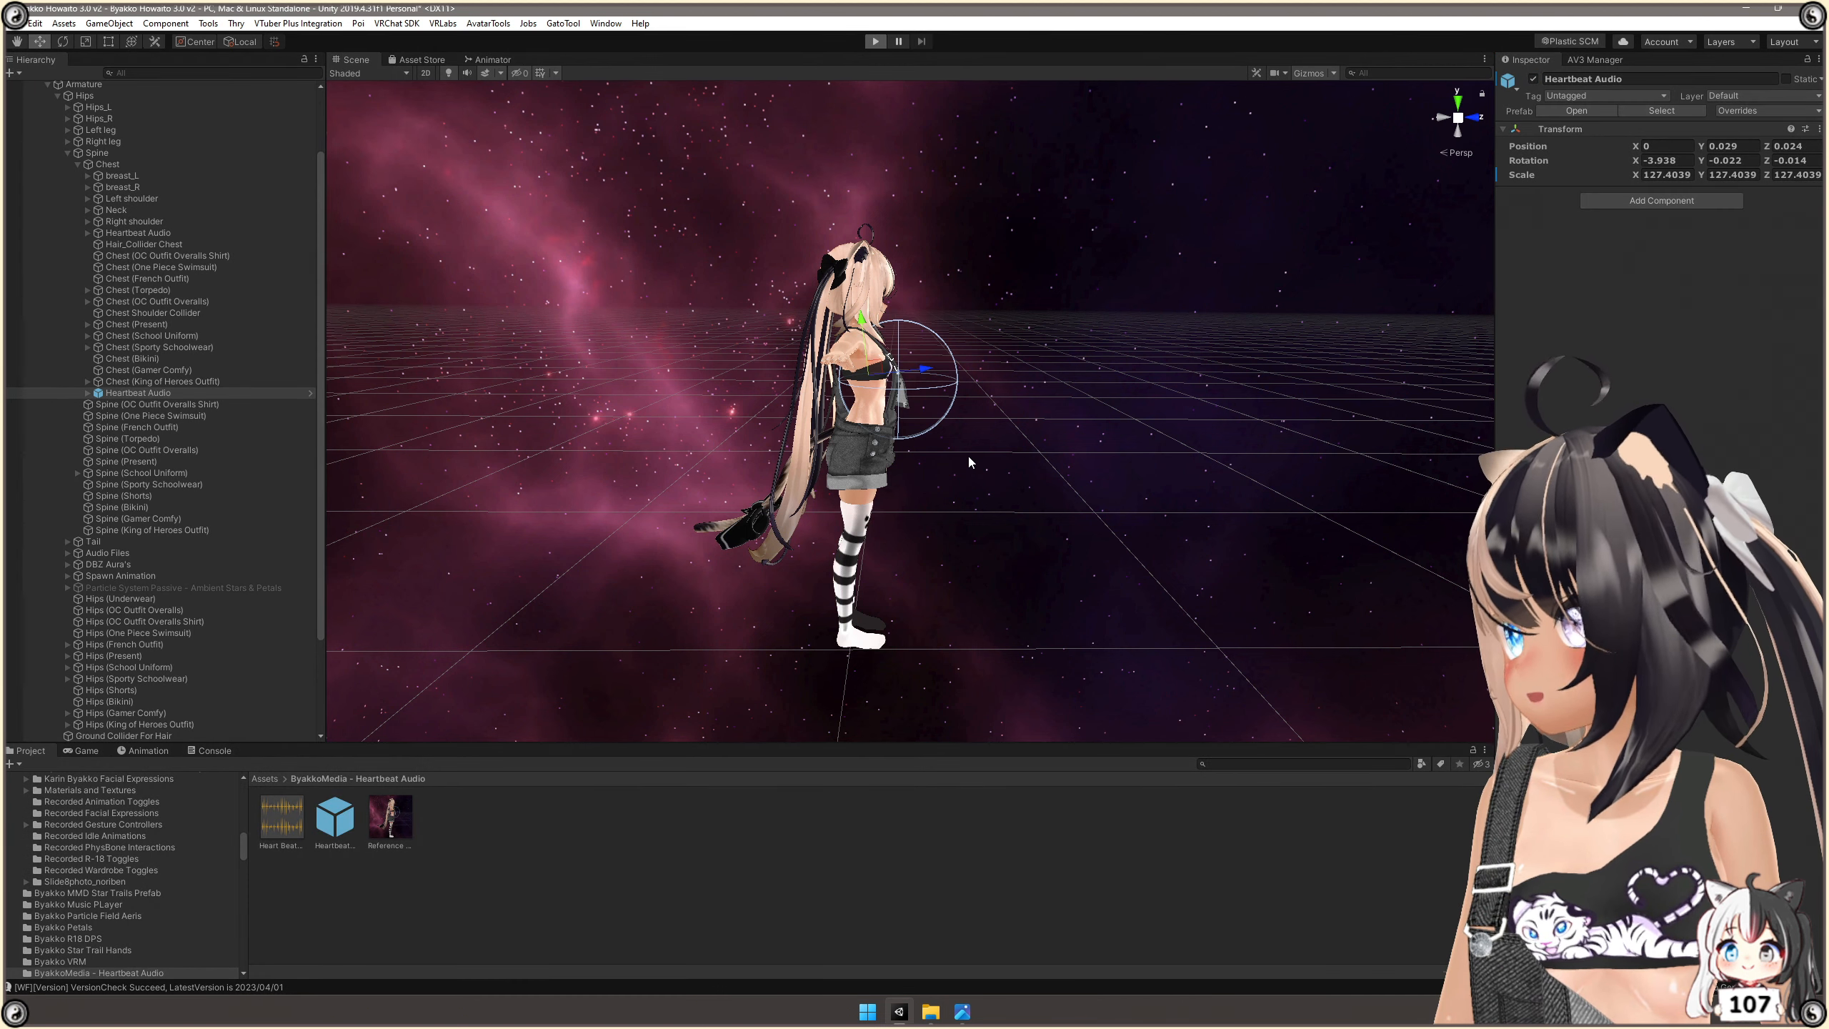
scroll(221, 212, up, 2)
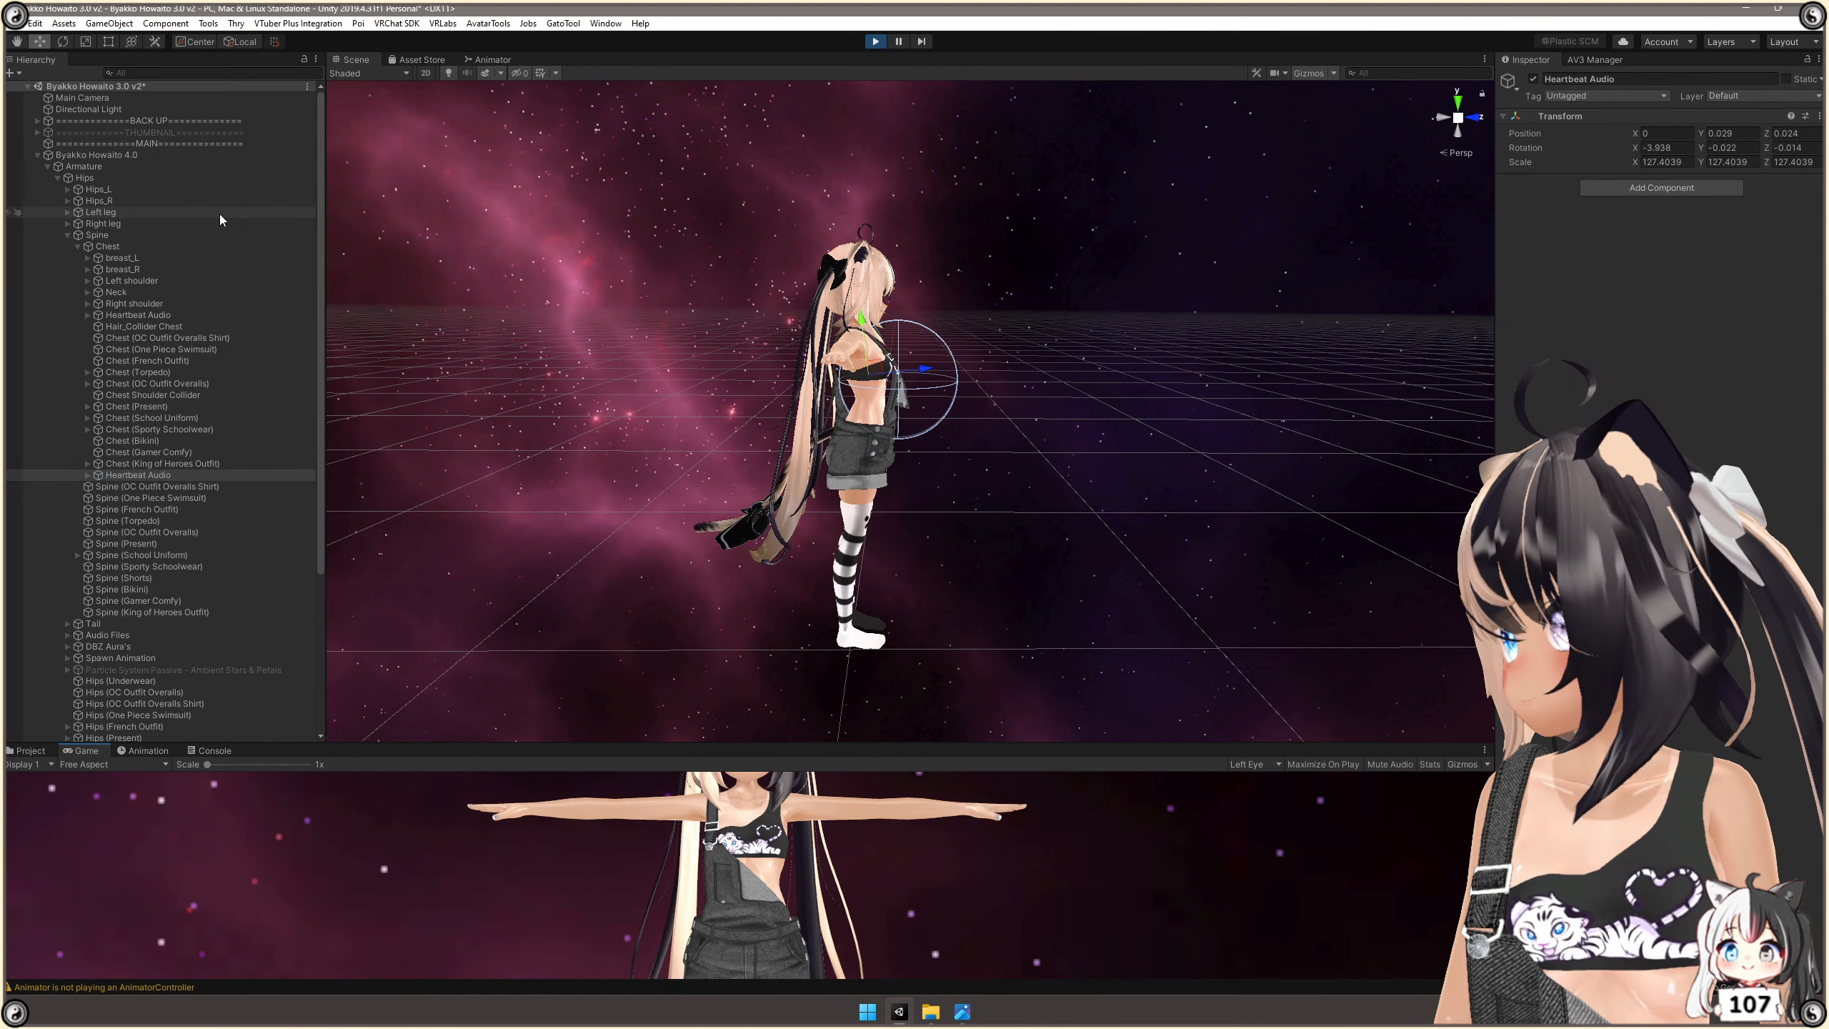
click(119, 101)
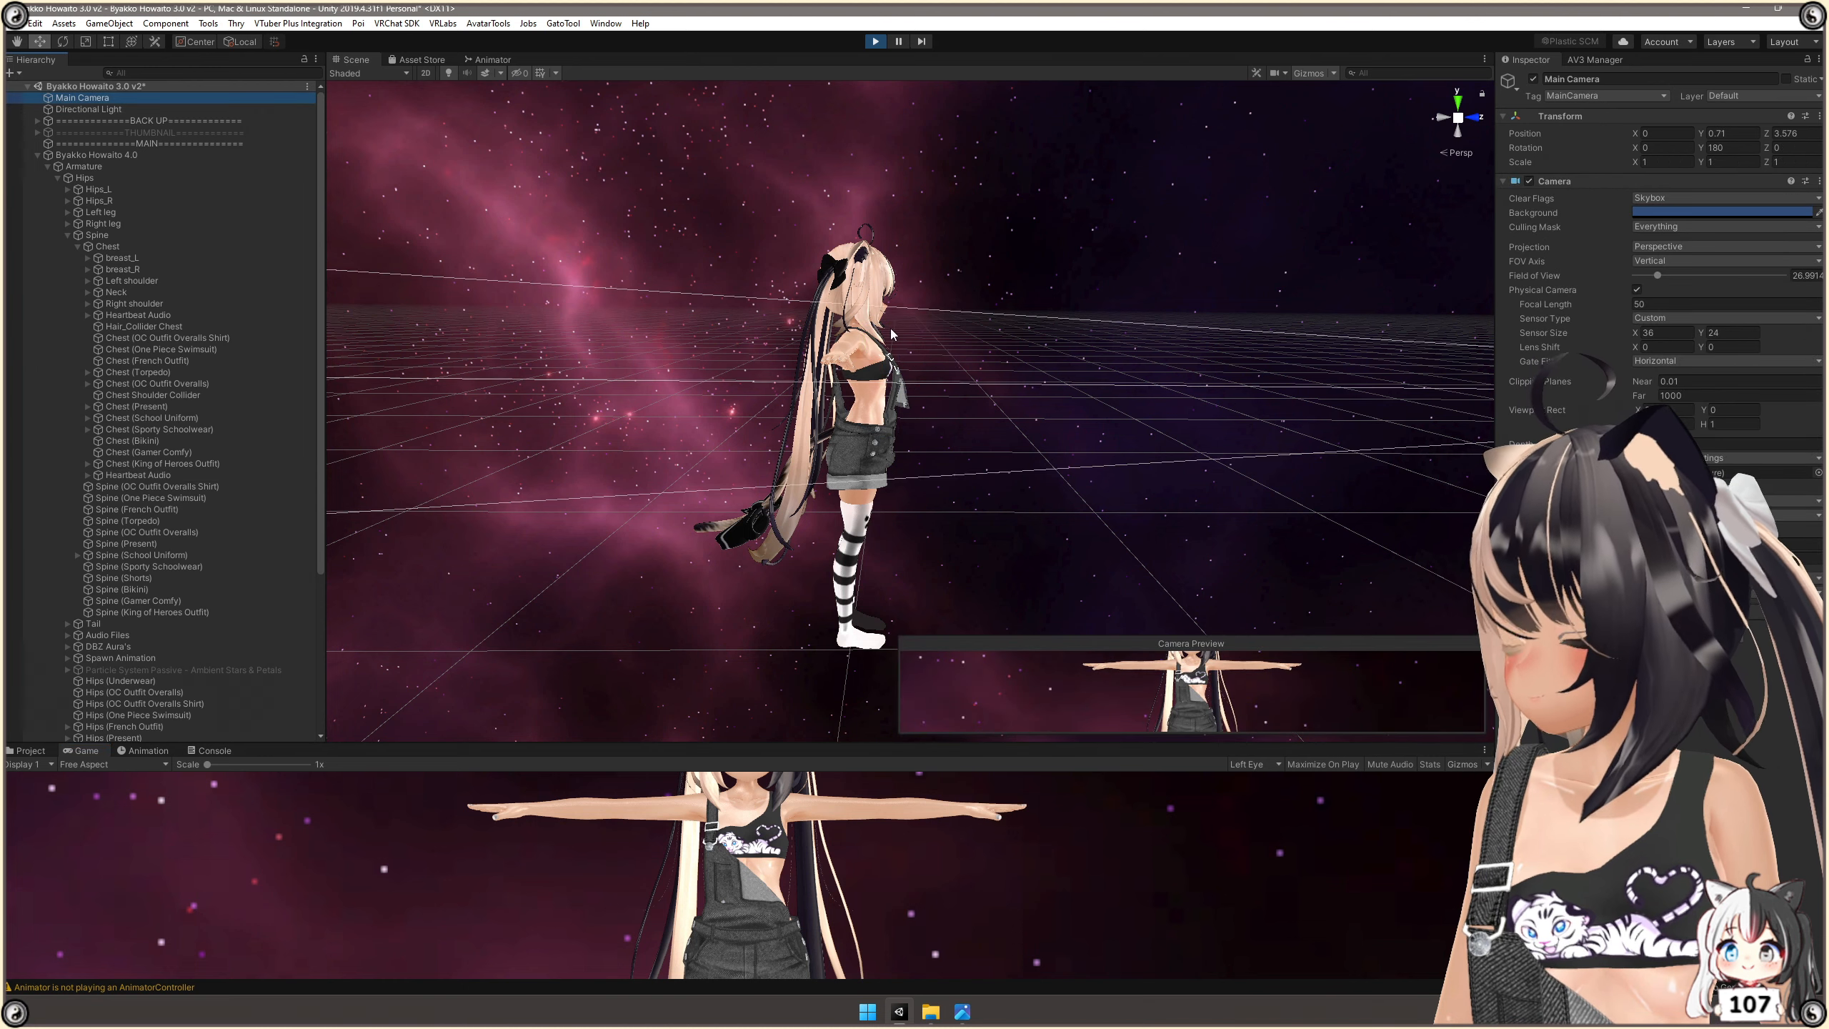
scroll(957, 347, down, 5)
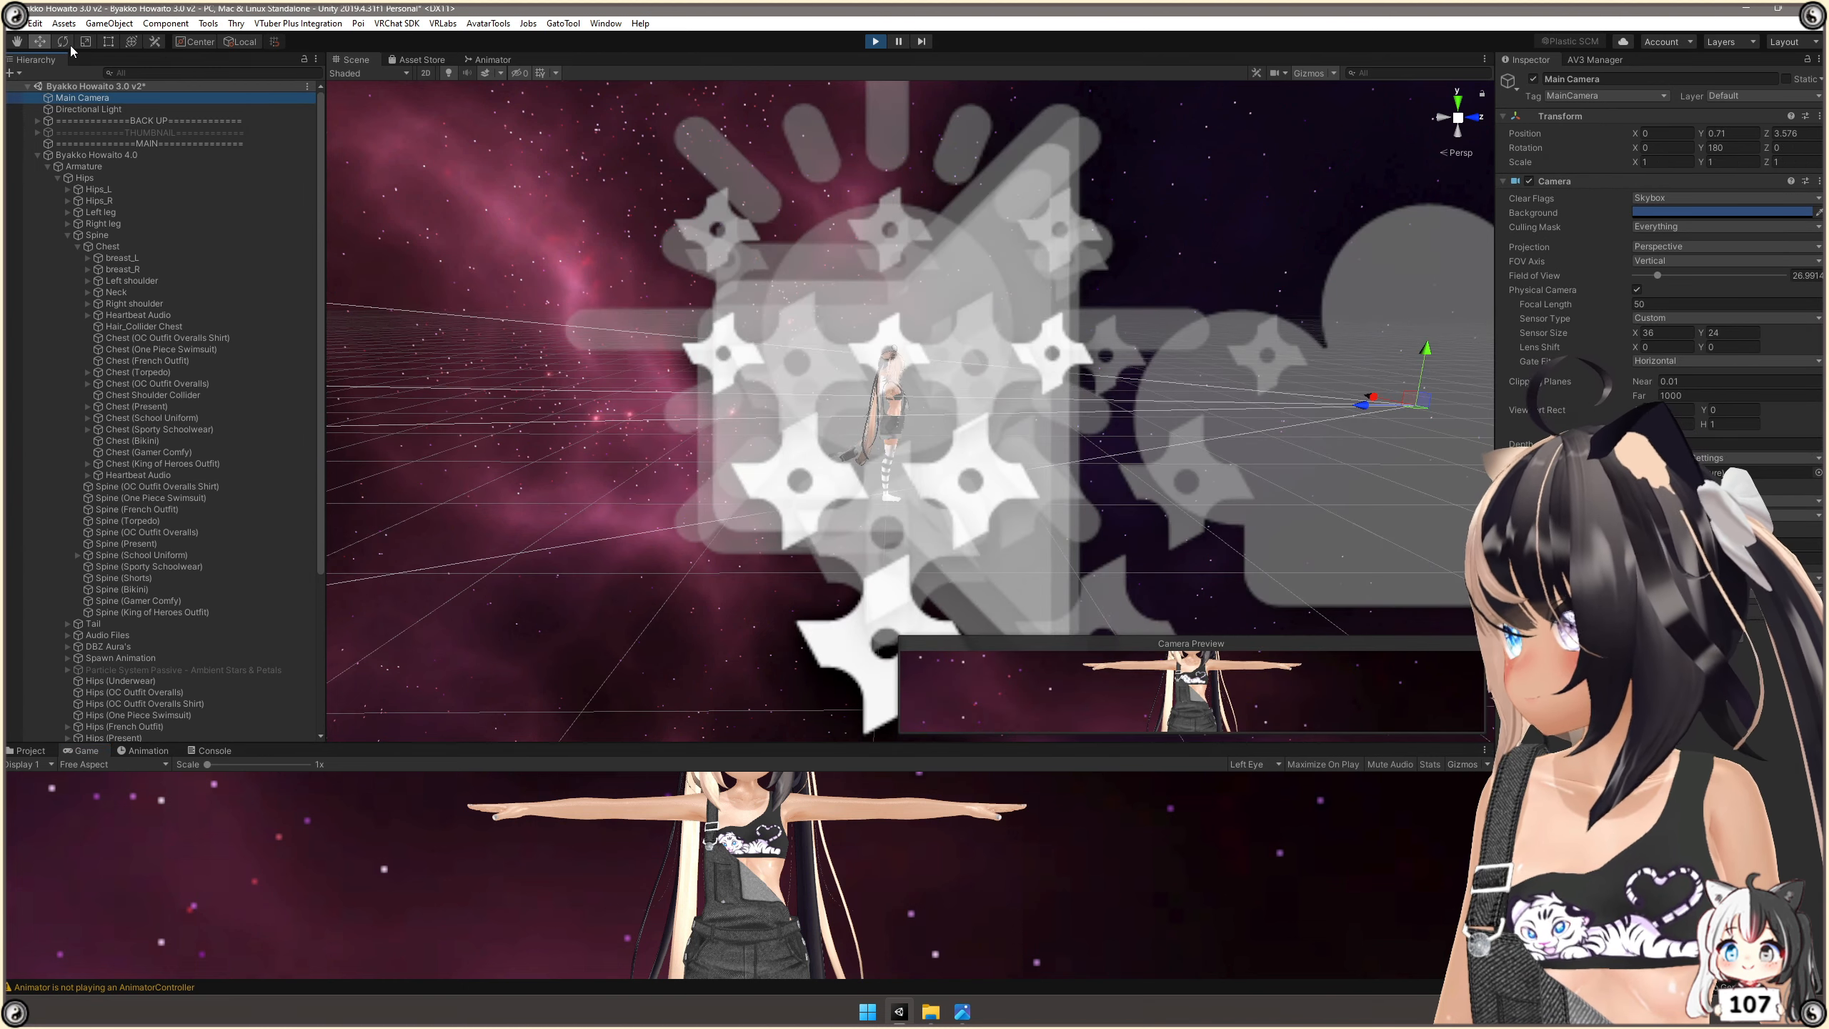
drag(1366, 416, 1097, 415)
scroll(1108, 377, up, 2)
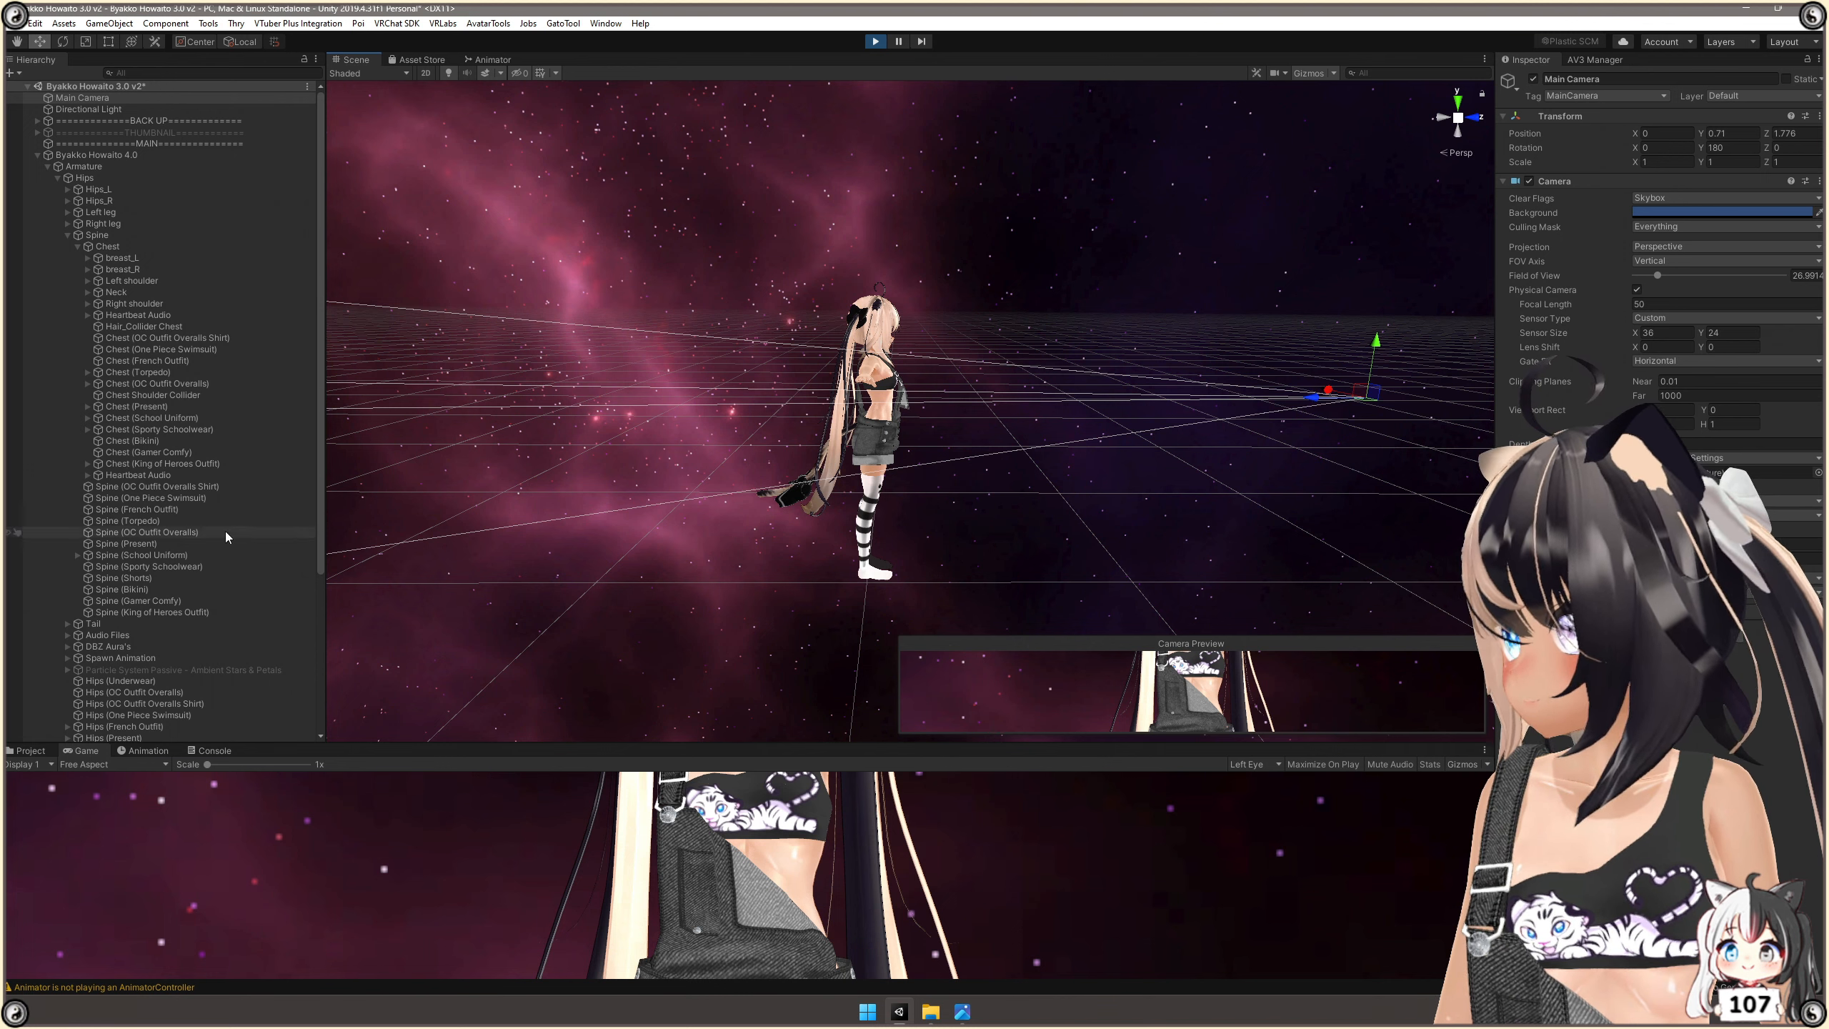
Lock the Inspector on Heartbeat Audio and test the proximity sound by moving the Main Camera into the avatar and back out.
click(151, 475)
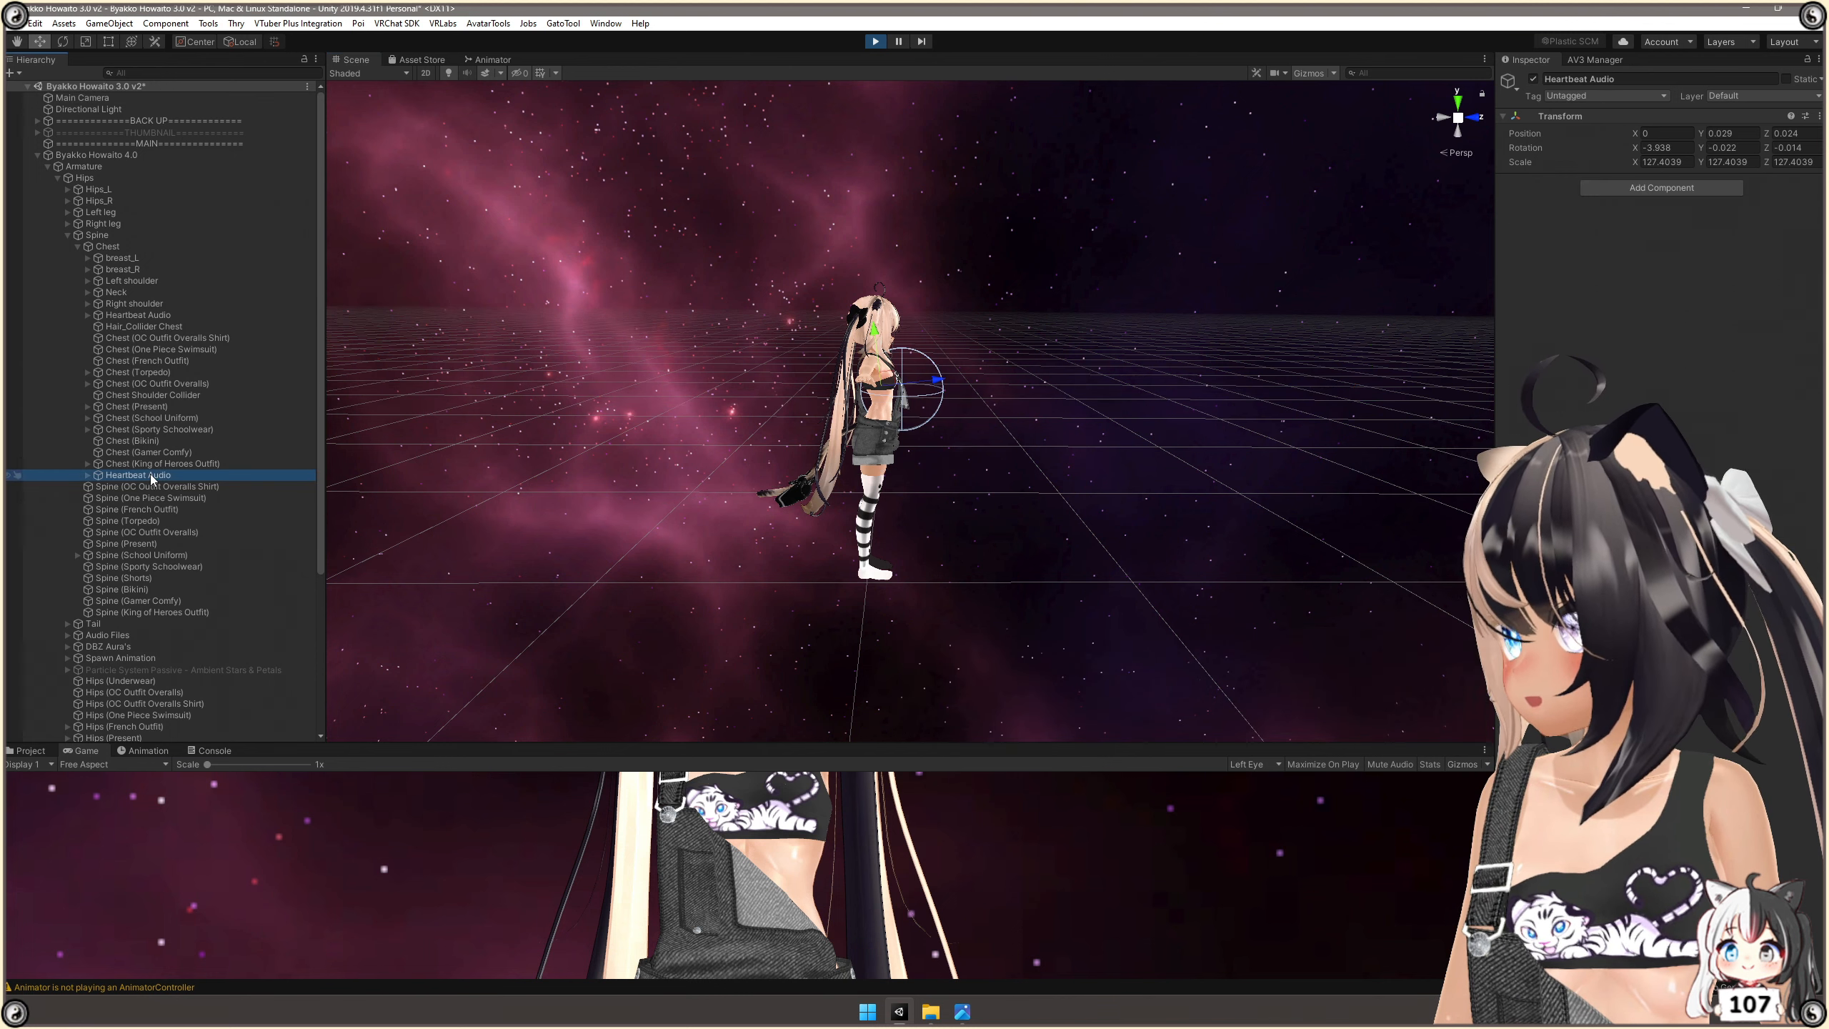
click(1805, 60)
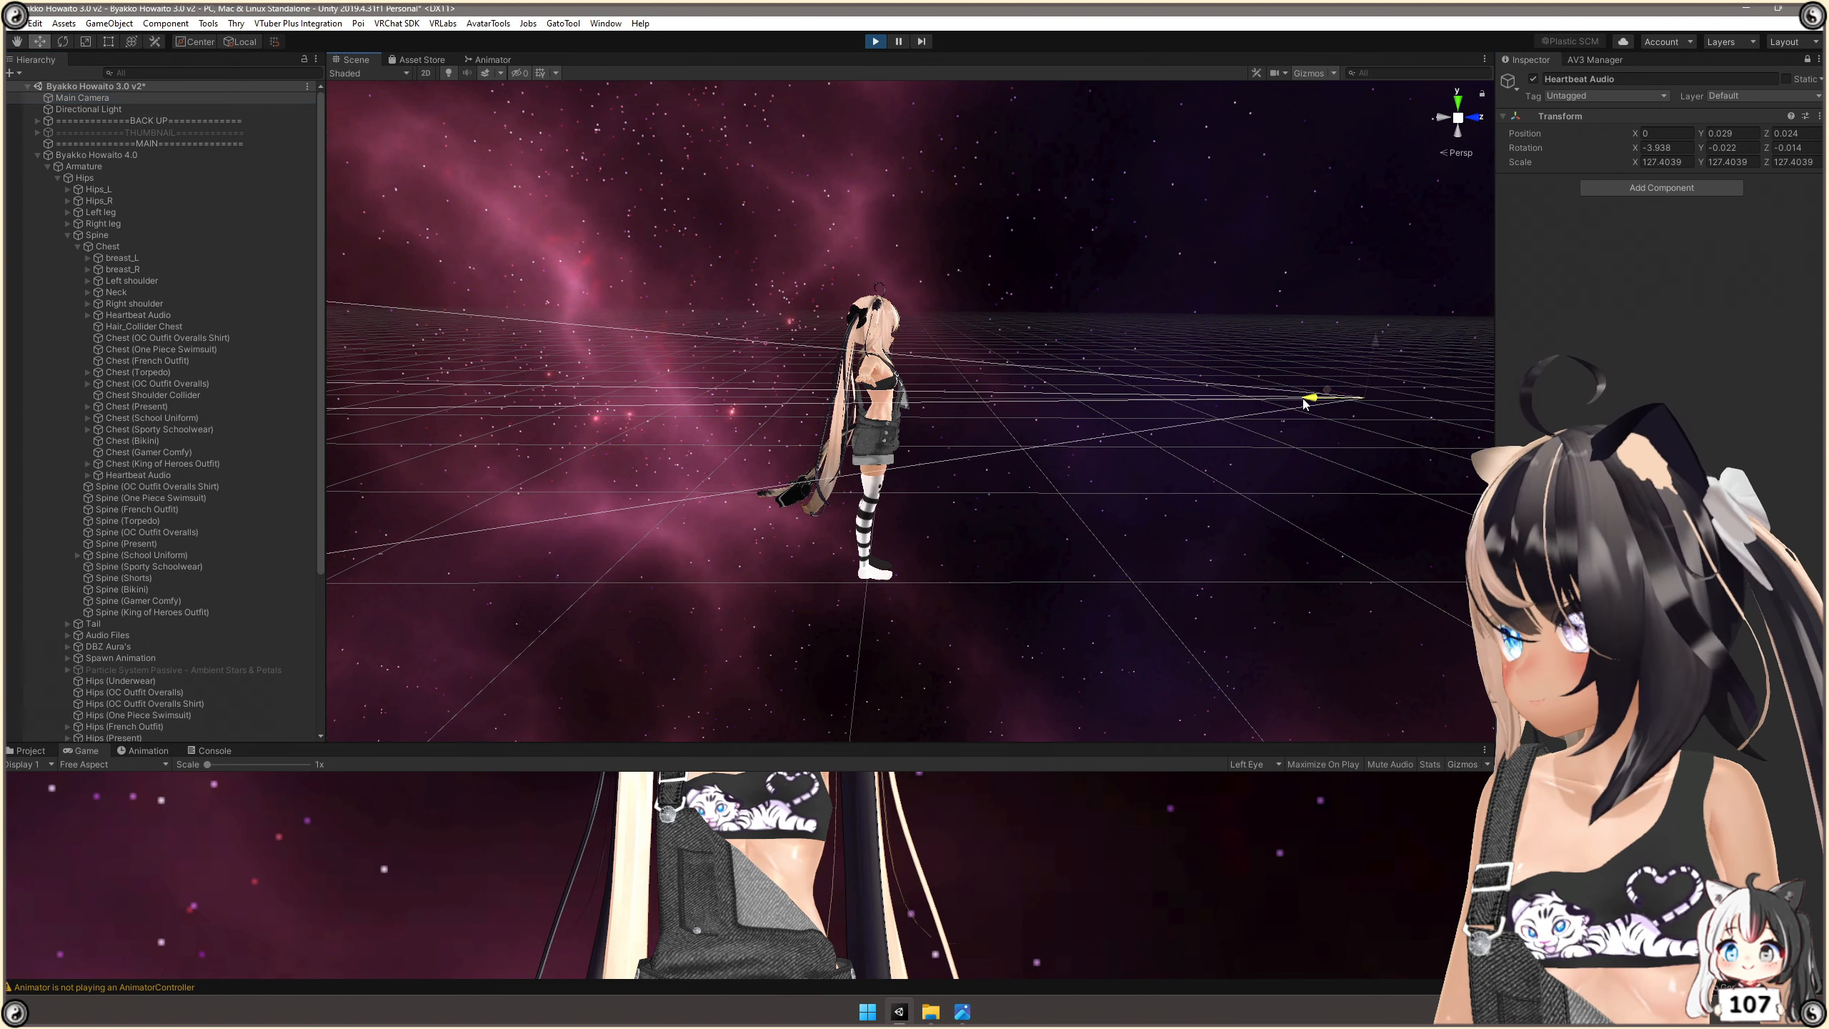
drag(1304, 402, 901, 396)
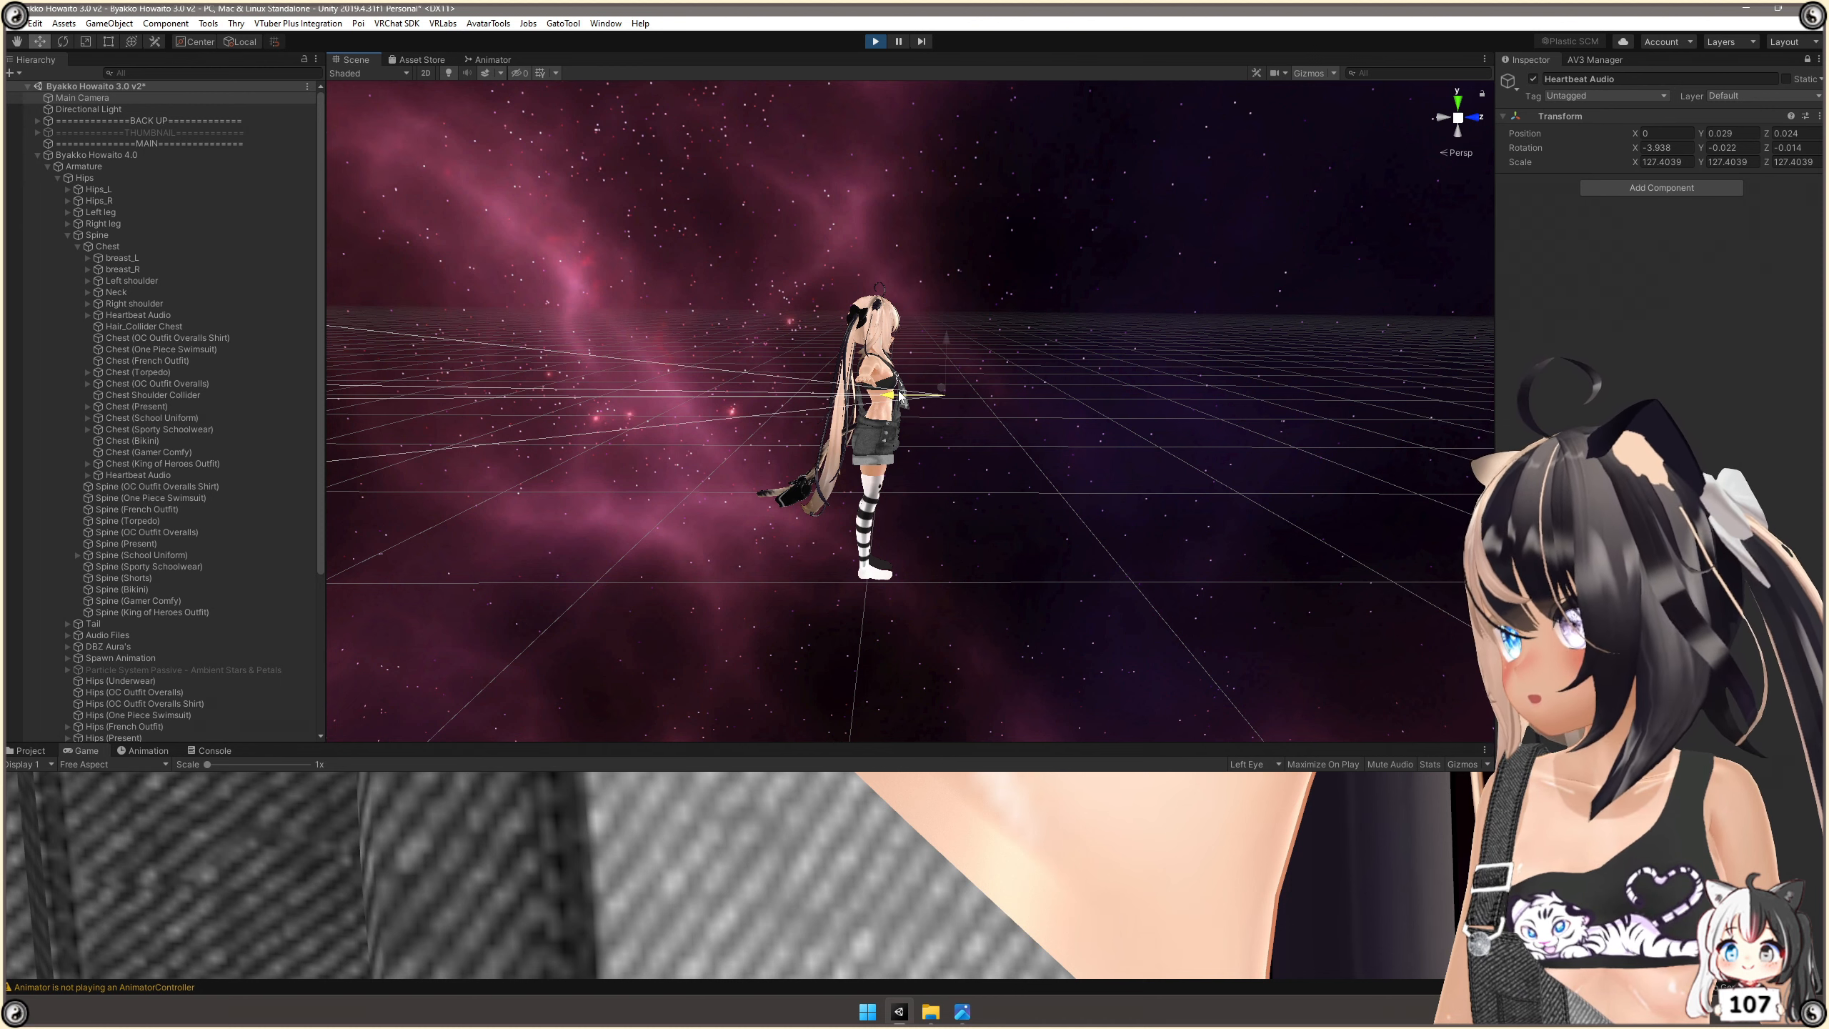
drag(900, 395, 1055, 398)
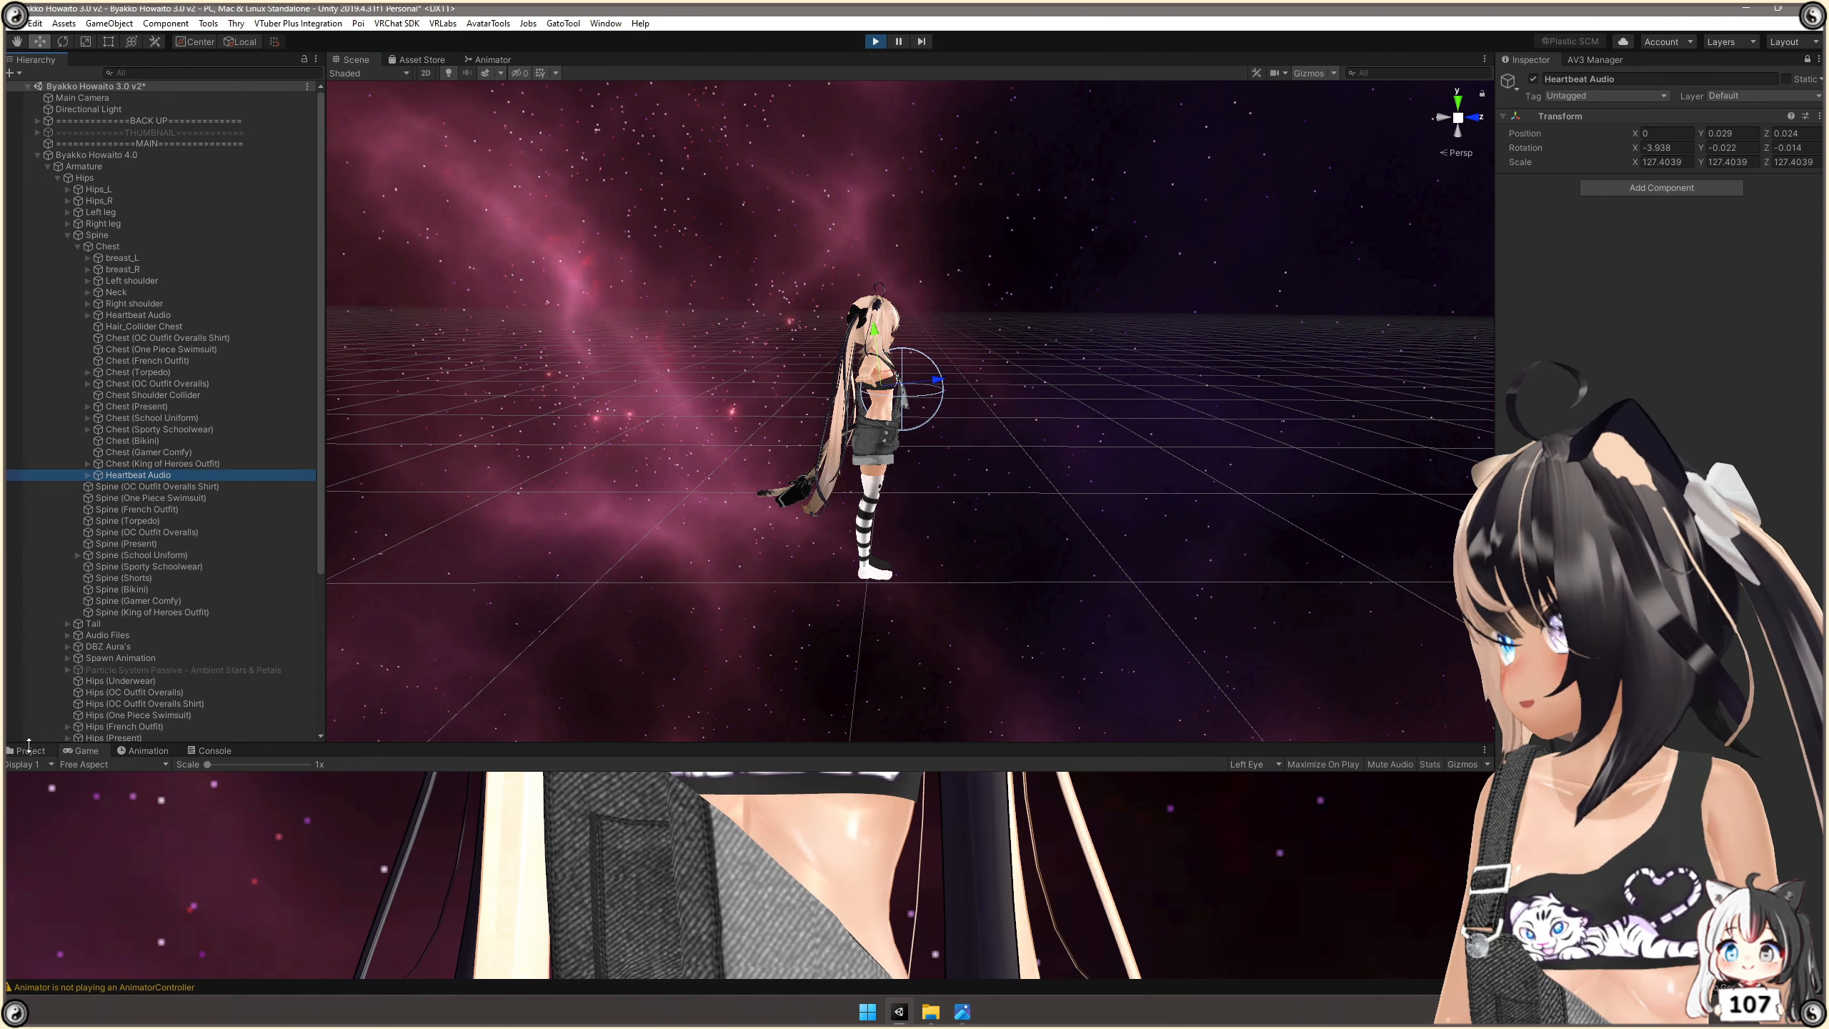
Check the audio sphere around the avatar, leave play mode and deactivate the new Heartbeat Audio object.
click(30, 750)
scroll(955, 320, up, 6)
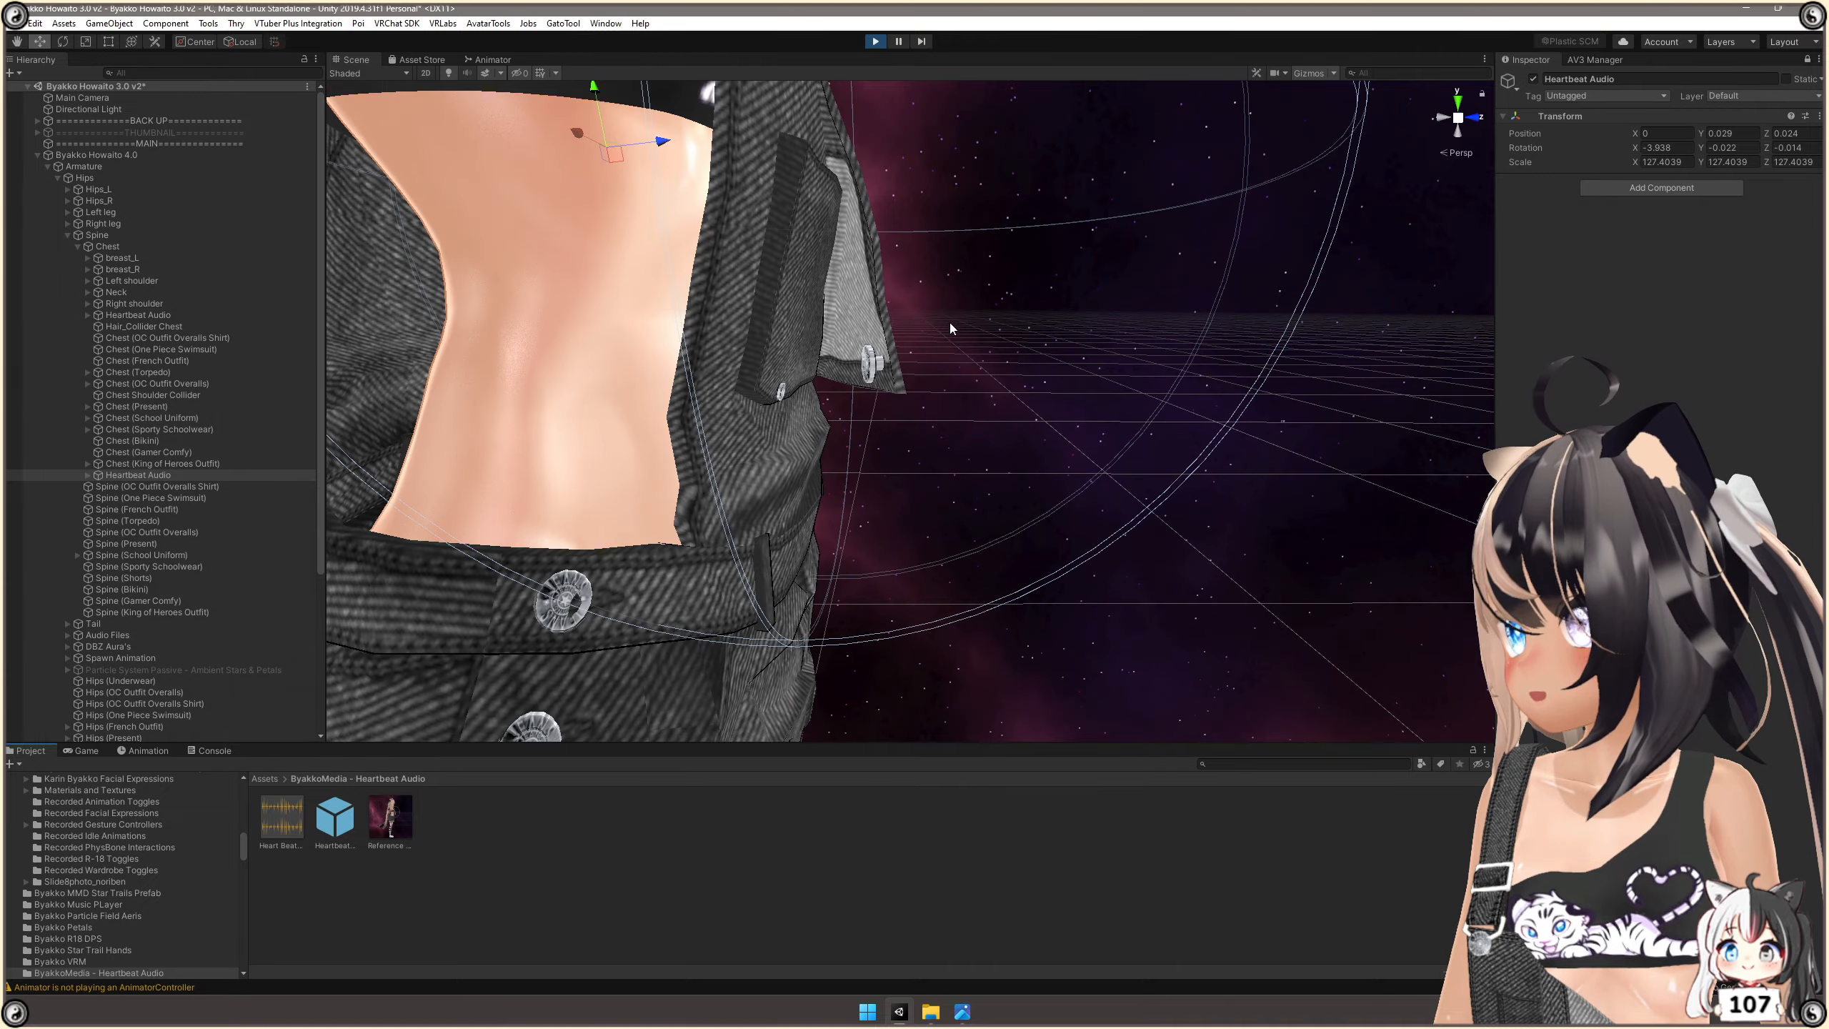
scroll(948, 323, down, 3)
alt+drag(1069, 363, 959, 323)
alt+drag(1072, 487, 1047, 472)
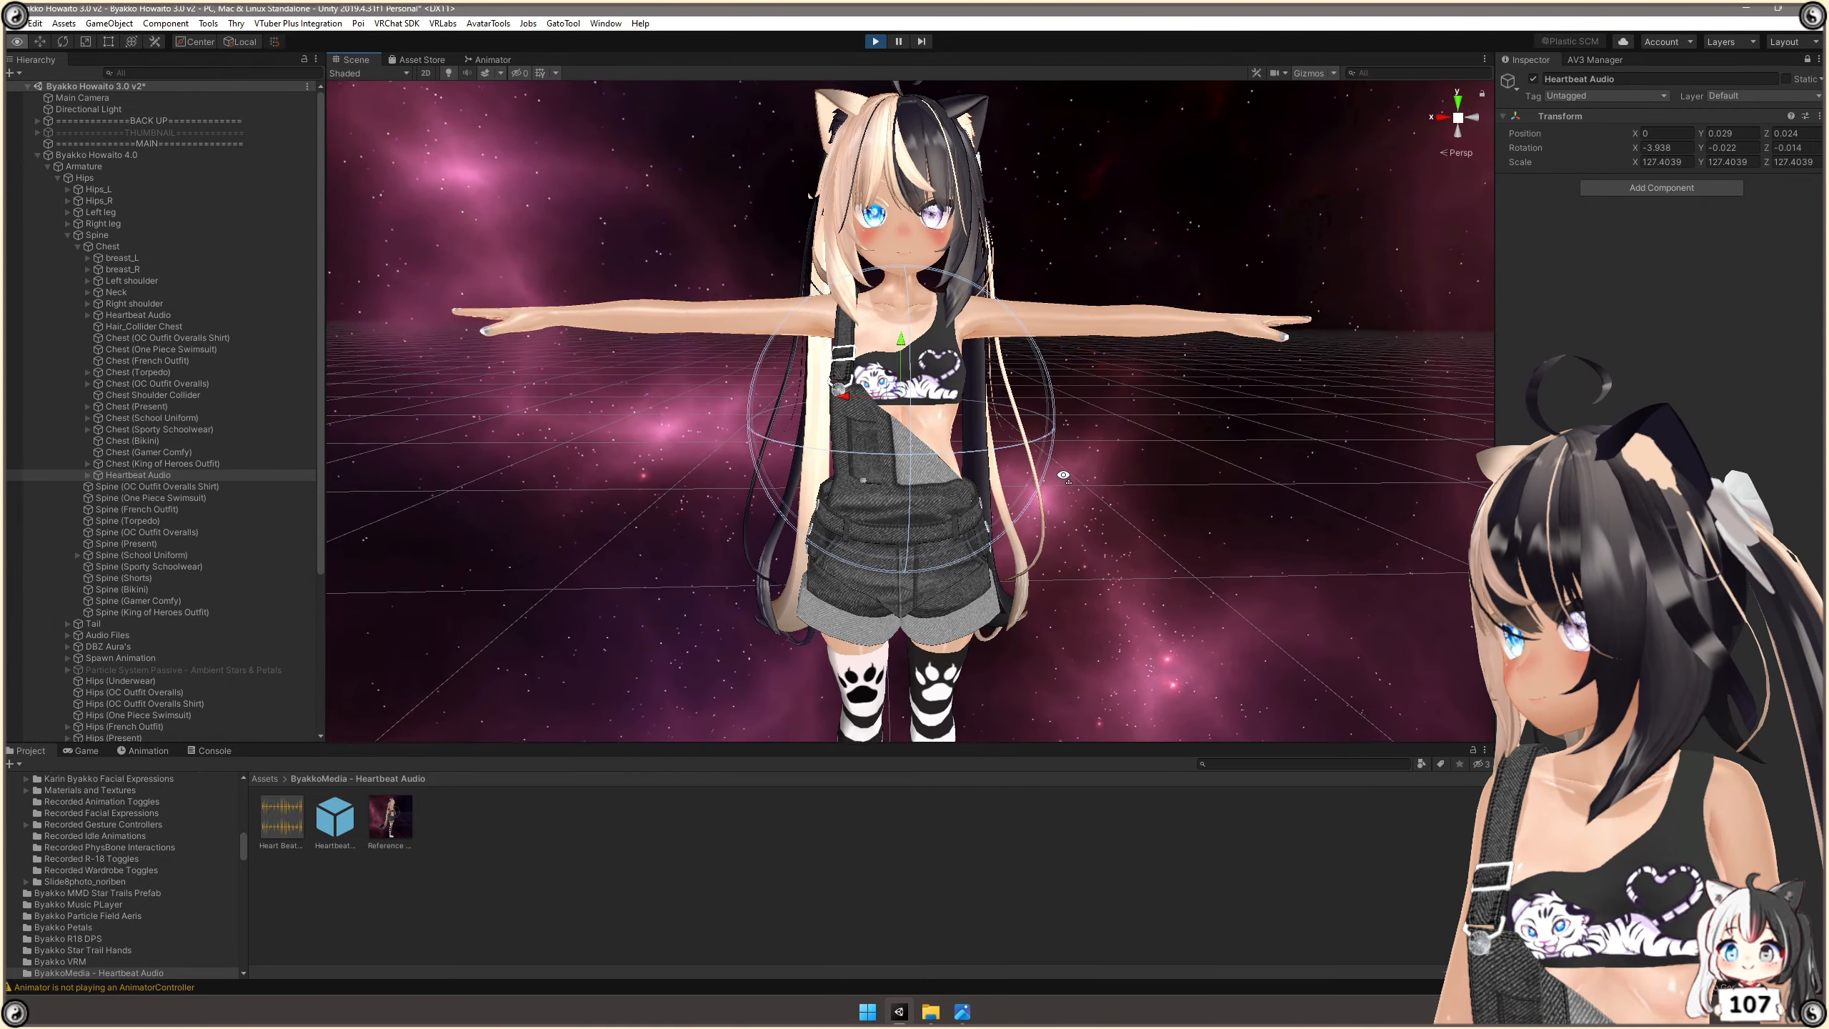
click(1533, 81)
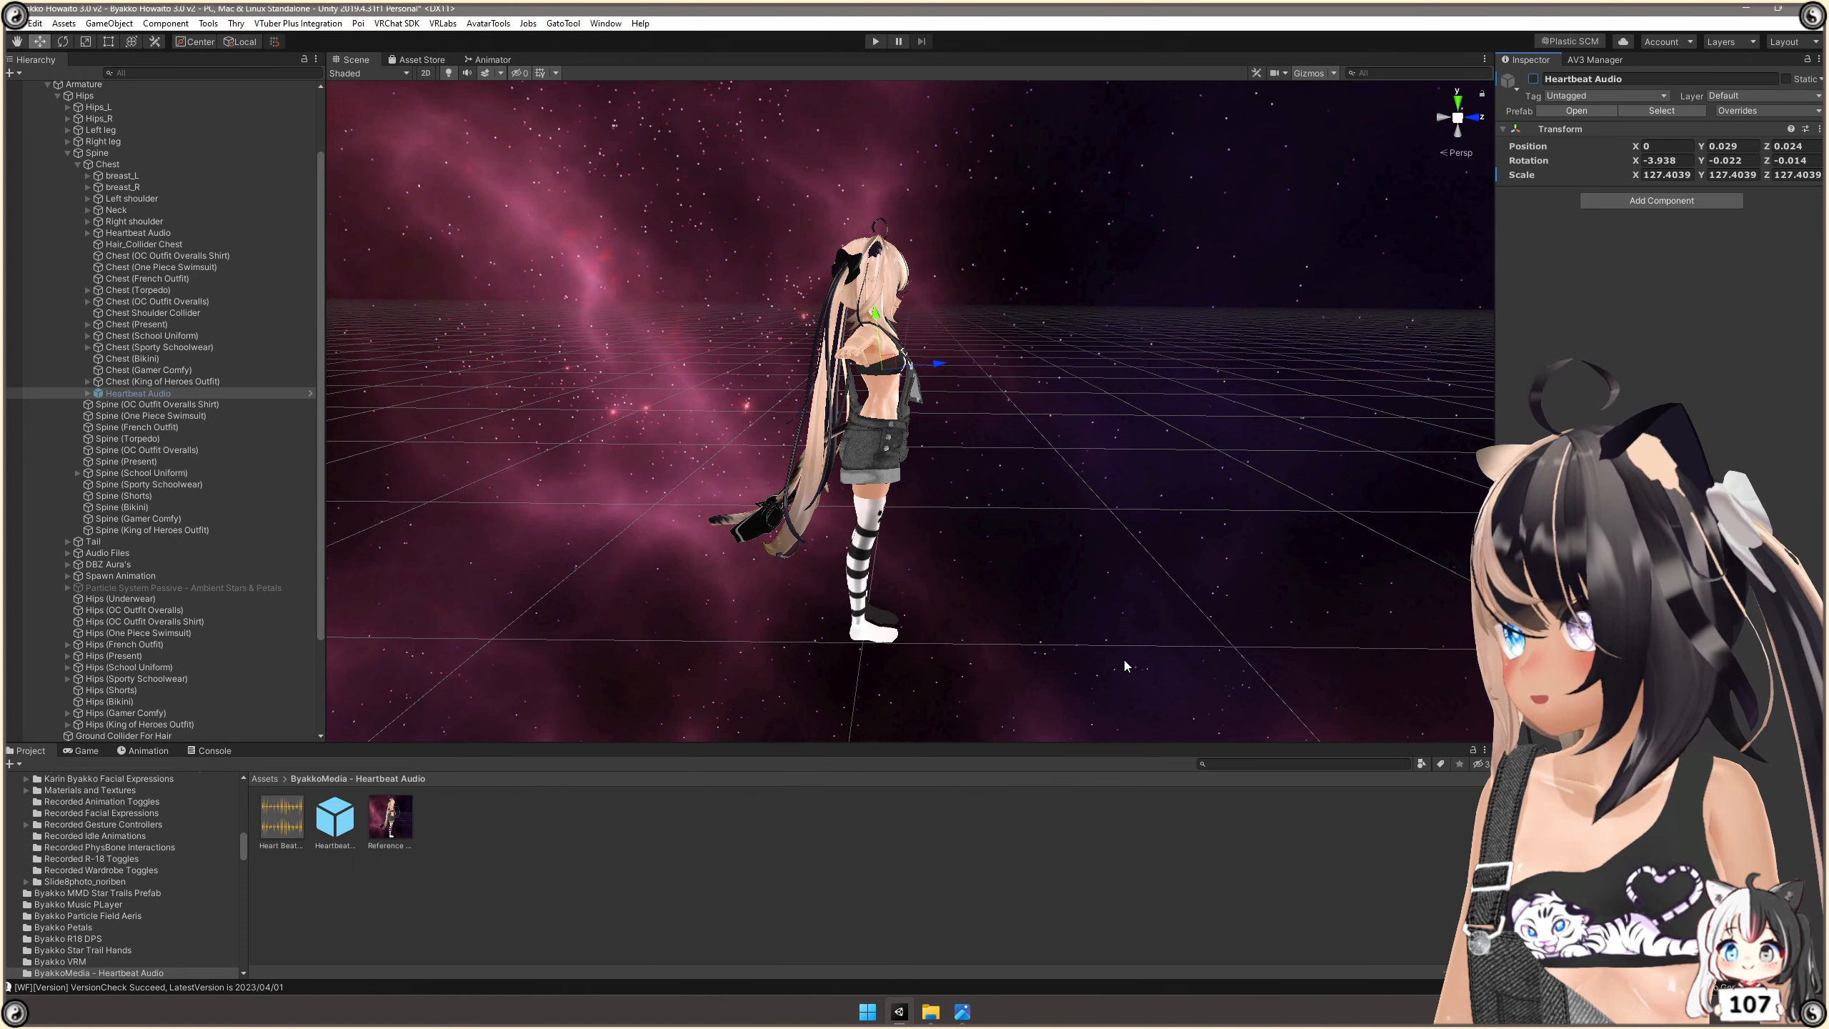